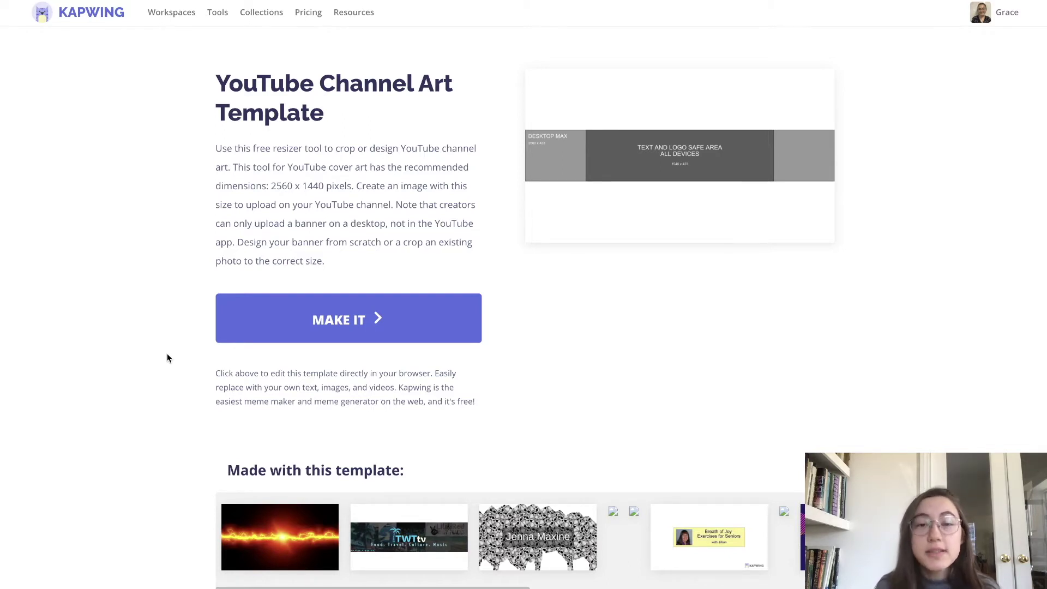
Open the YouTube channel art template in Kapwing Studio and inspect its 1546 x 423 safe area
left_click(356, 332)
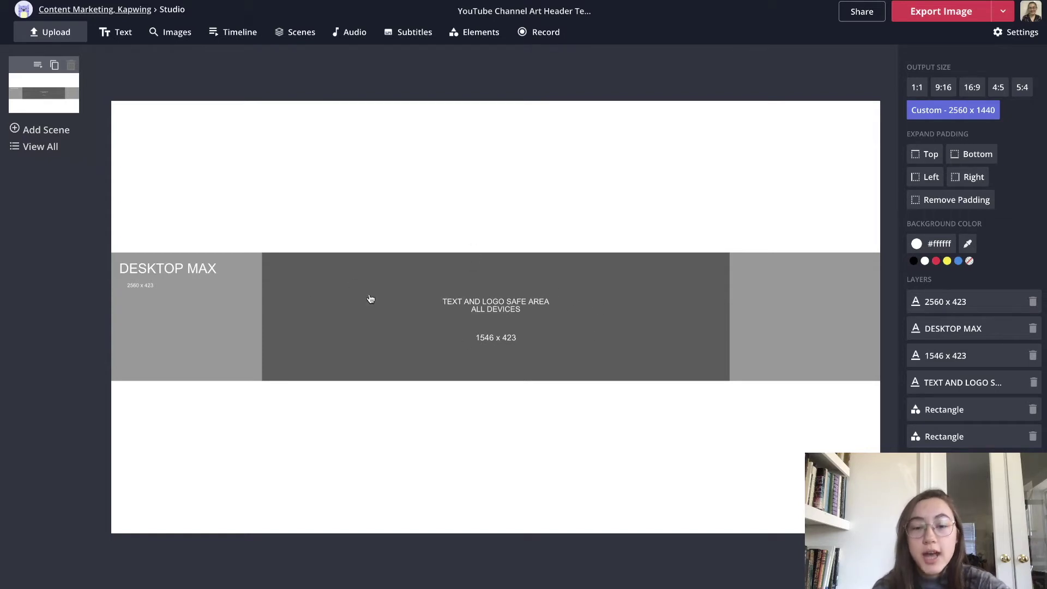
left_click(568, 350)
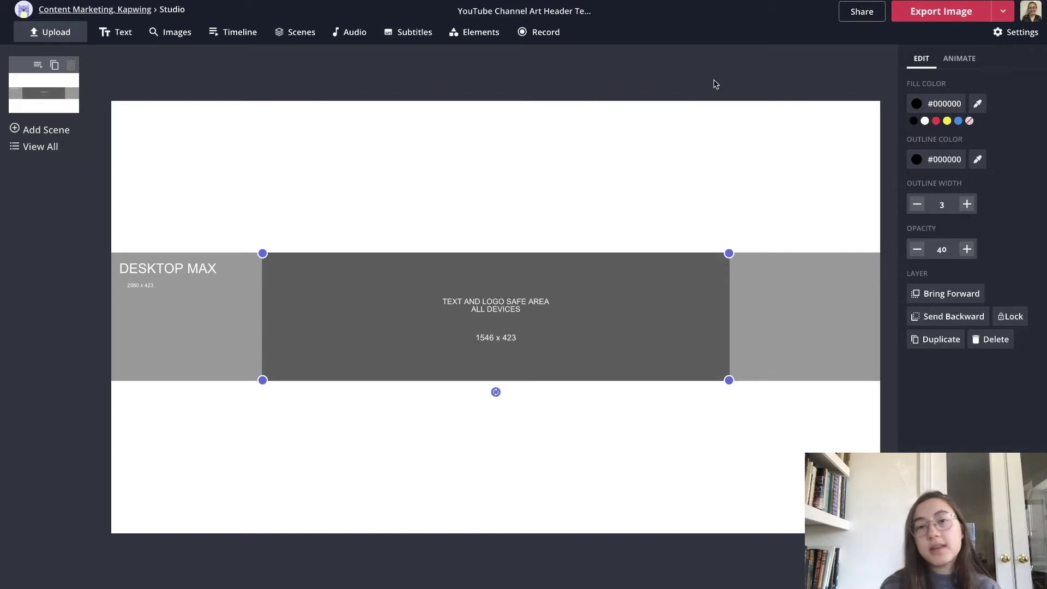
left_click(674, 79)
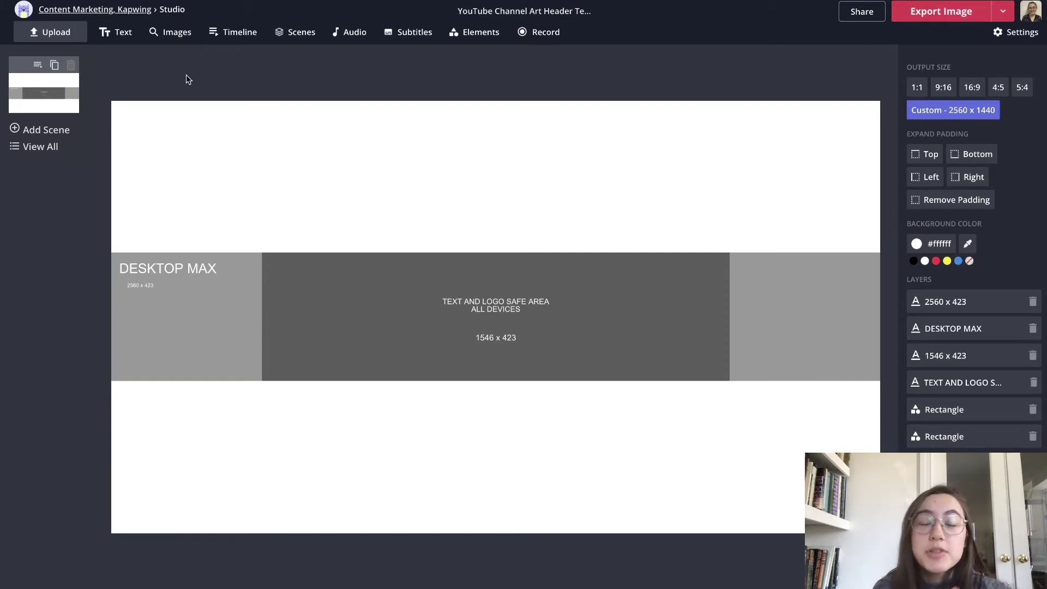
Add the Grace colour palette image from Projects, shrunk into the top-left corner
left_click(54, 33)
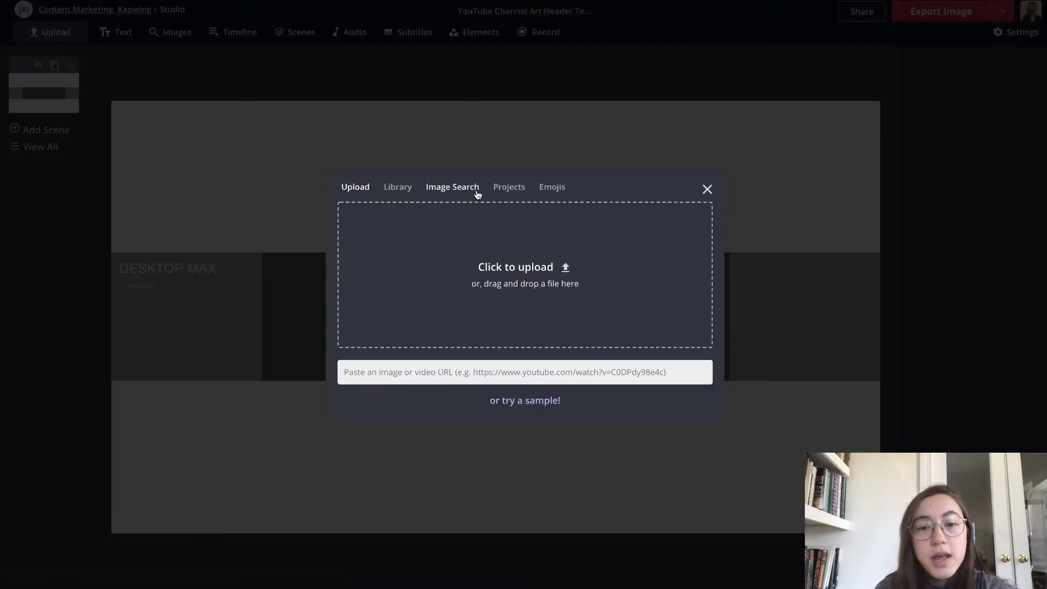
left_click(502, 190)
left_click(359, 226)
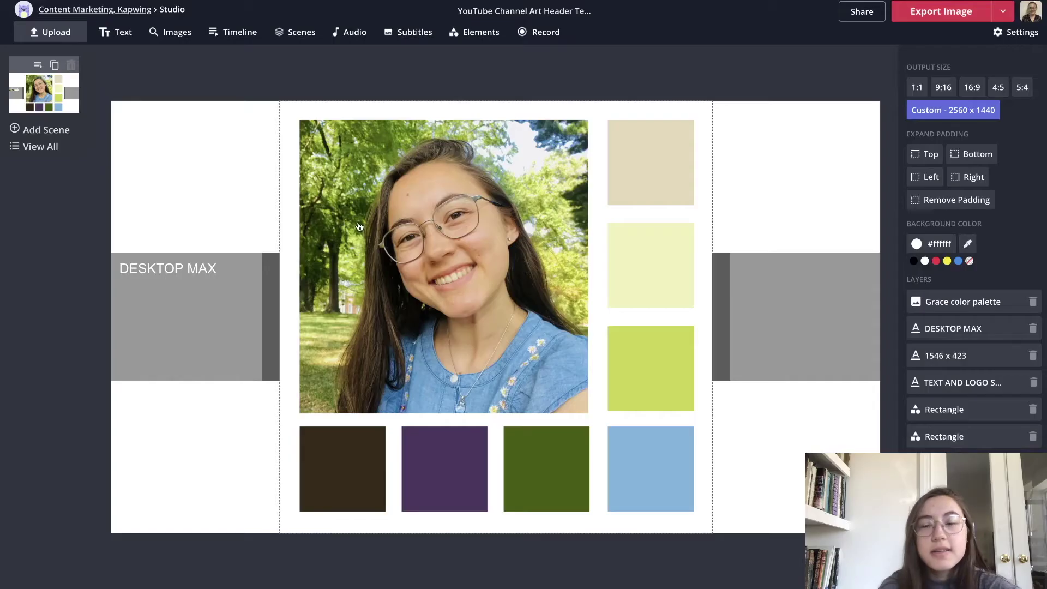
left_click_drag(359, 226, 366, 231)
left_click_drag(715, 540, 375, 193)
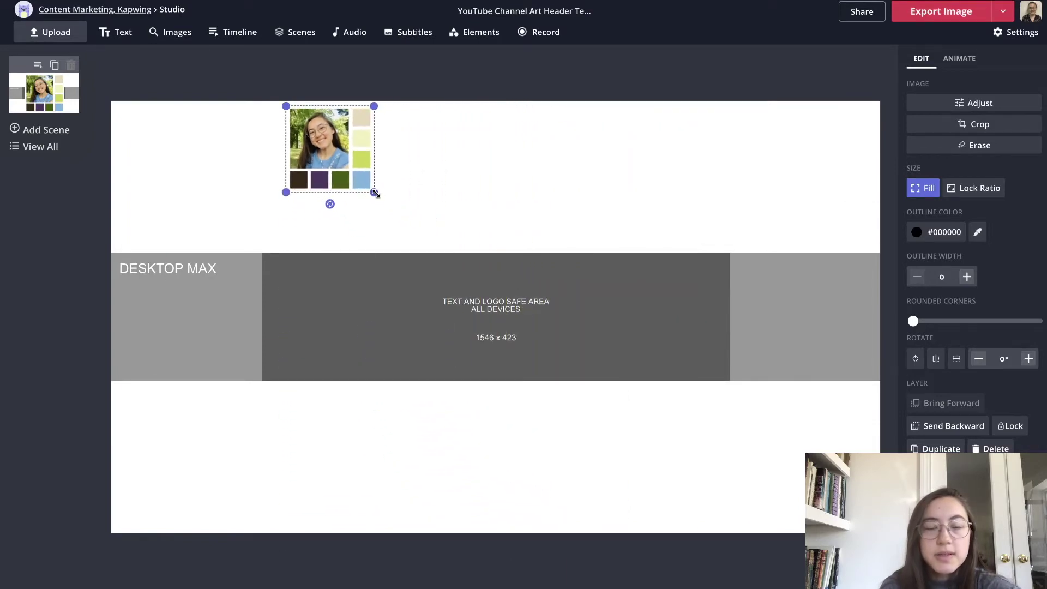
left_click_drag(326, 158, 150, 153)
Set the canvas background to the palette's beige, #E8D8B7, using the eyedropper
left_click(276, 141)
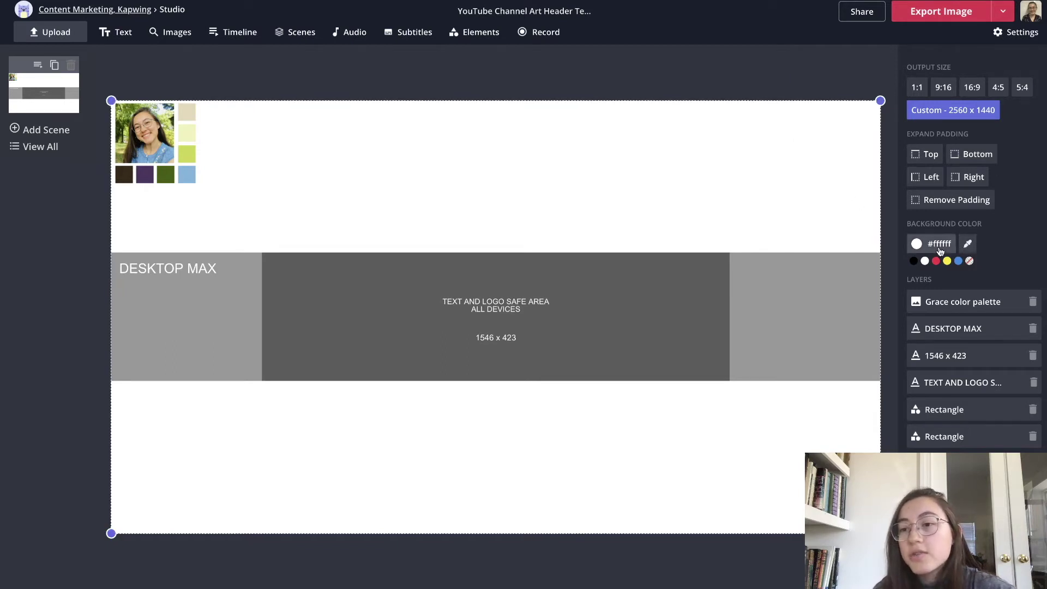
left_click(968, 247)
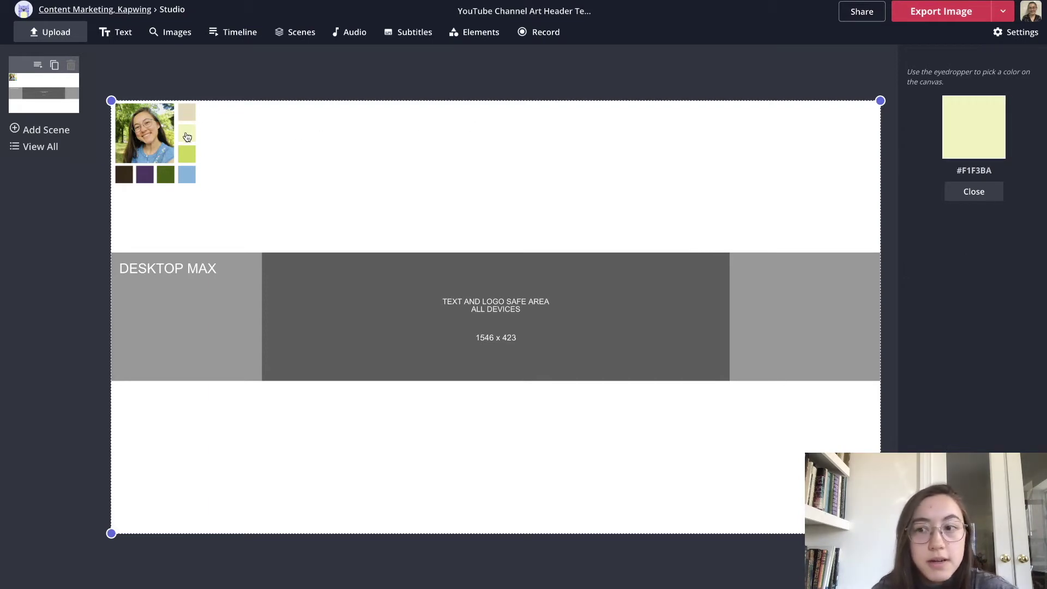
left_click(187, 117)
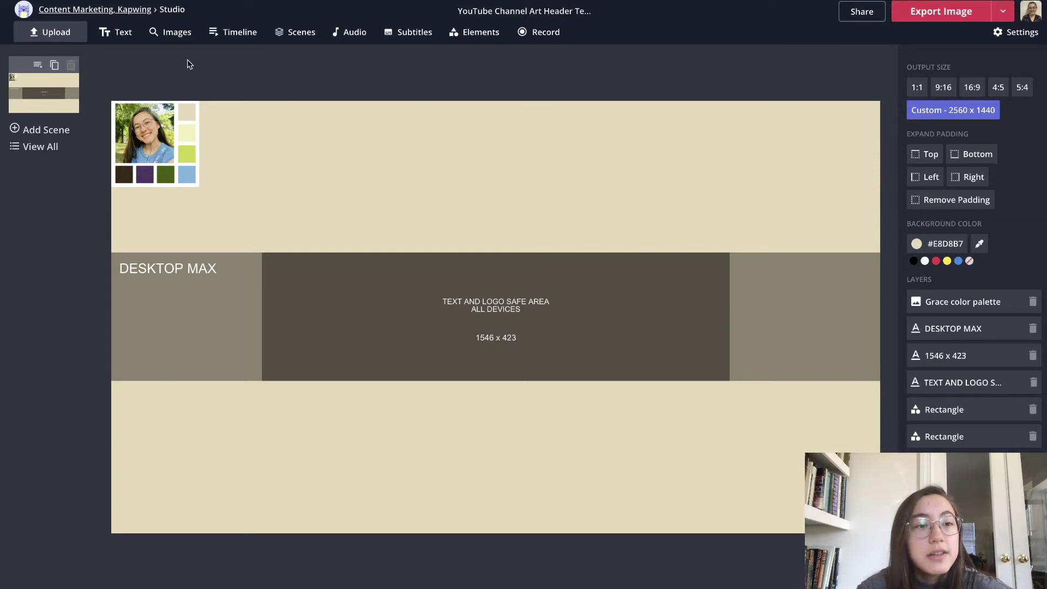
Add a text box reading 'grace's place' and move it onto the dark band
left_click(119, 36)
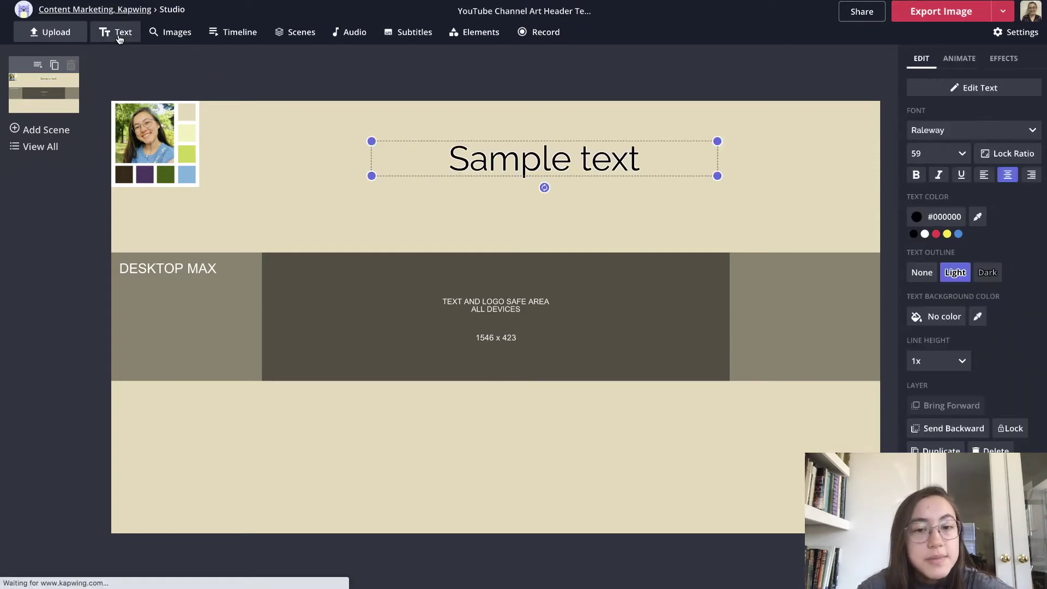
double_click(441, 171)
key("shift+End")
type("grac")
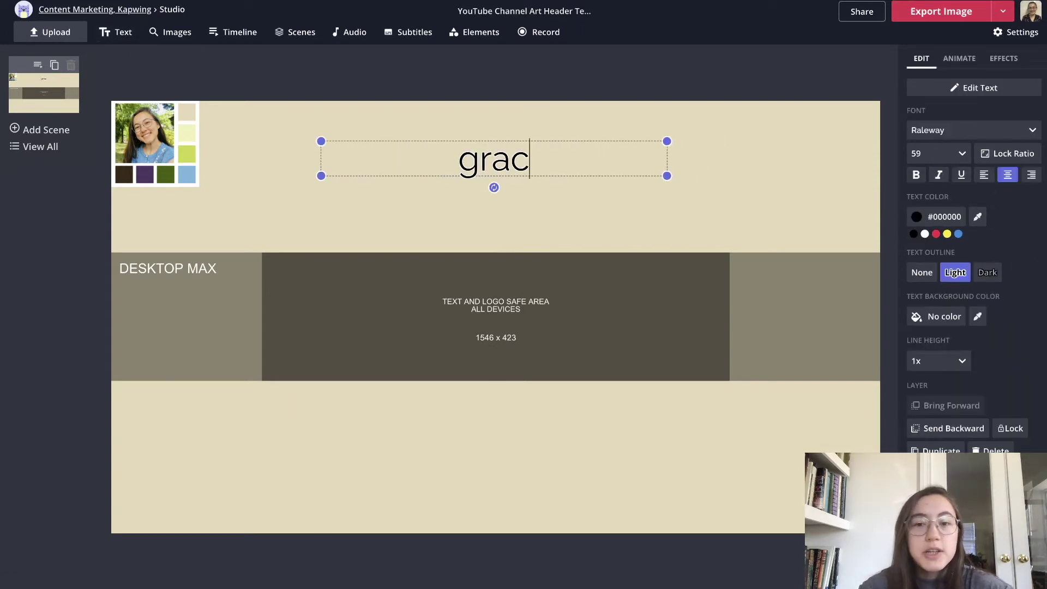
type("e's place")
left_click_drag(439, 158, 439, 316)
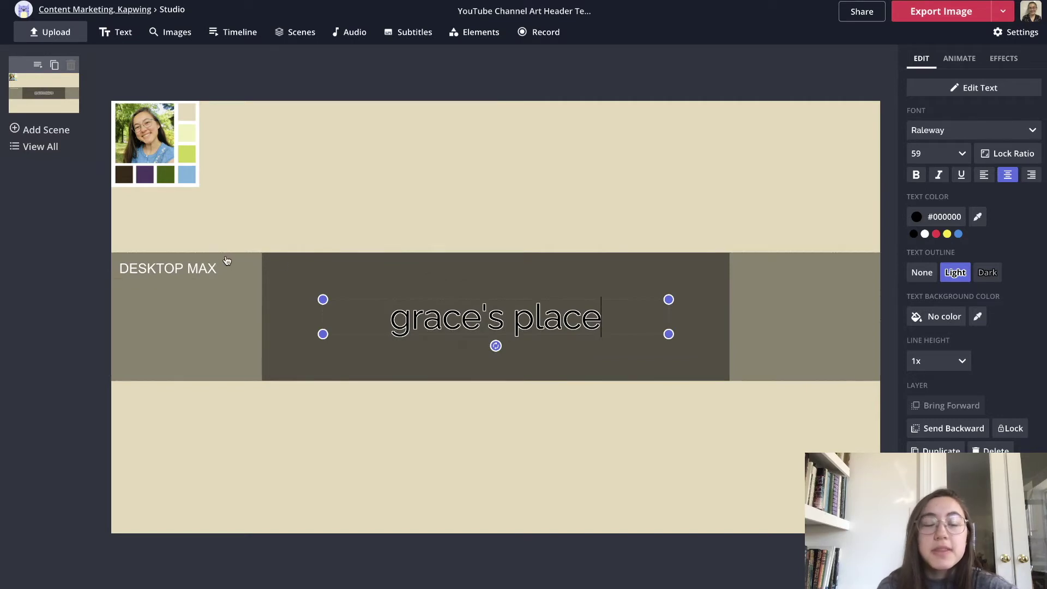
left_click(155, 261)
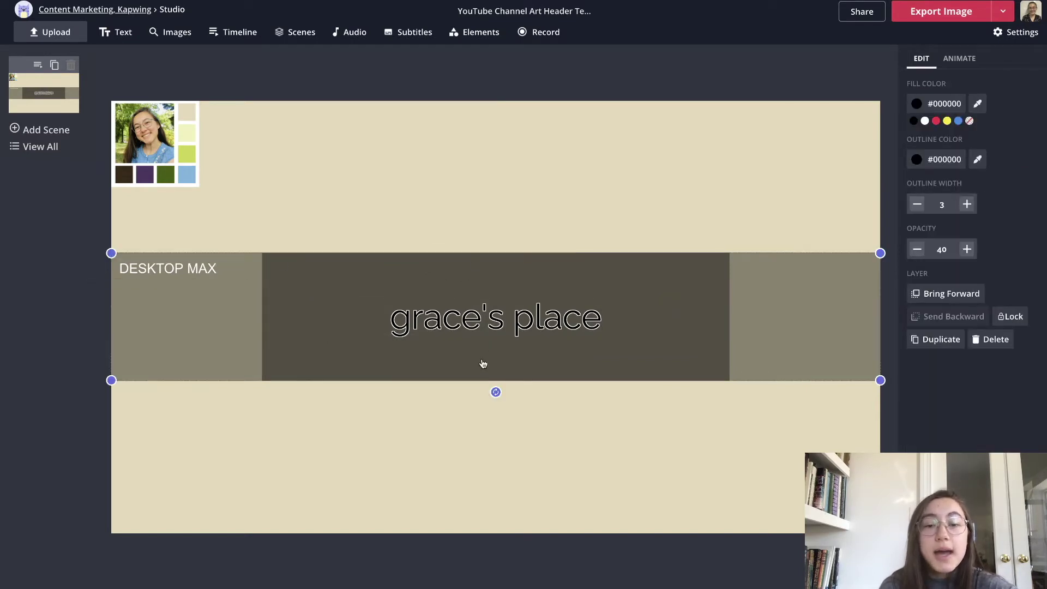
Resize the title to size 86 so it fits on one line within the safe area
left_click(486, 317)
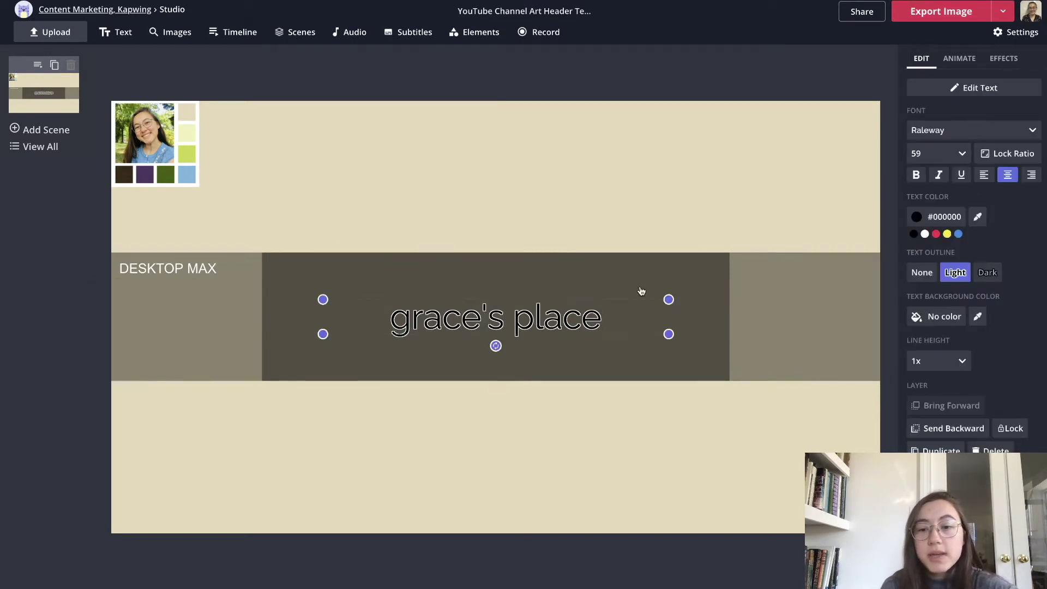
left_click_drag(668, 299, 768, 197)
left_click_drag(636, 257, 586, 293)
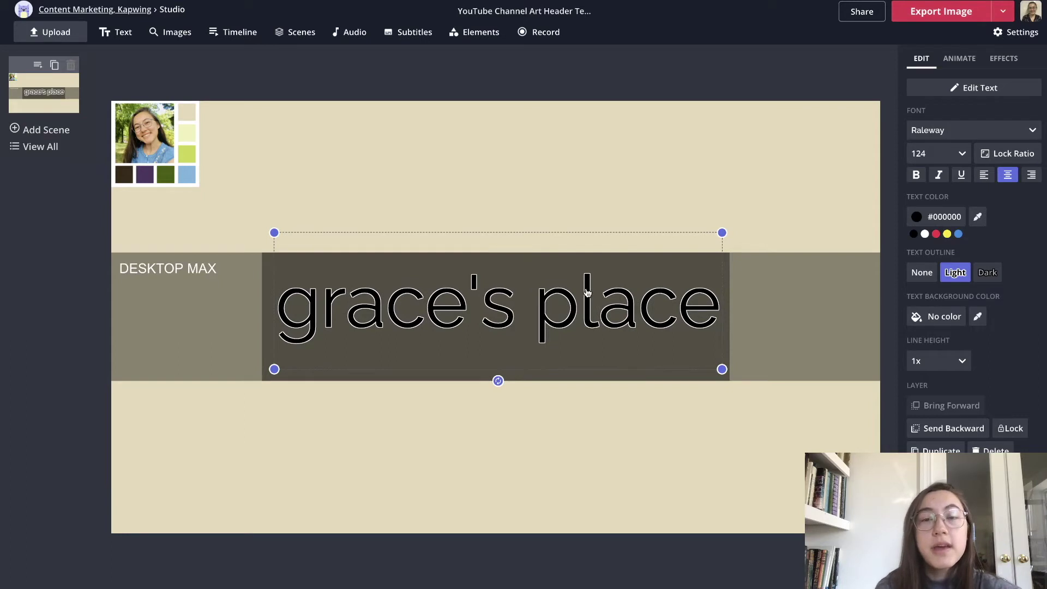
left_click_drag(720, 233, 650, 274)
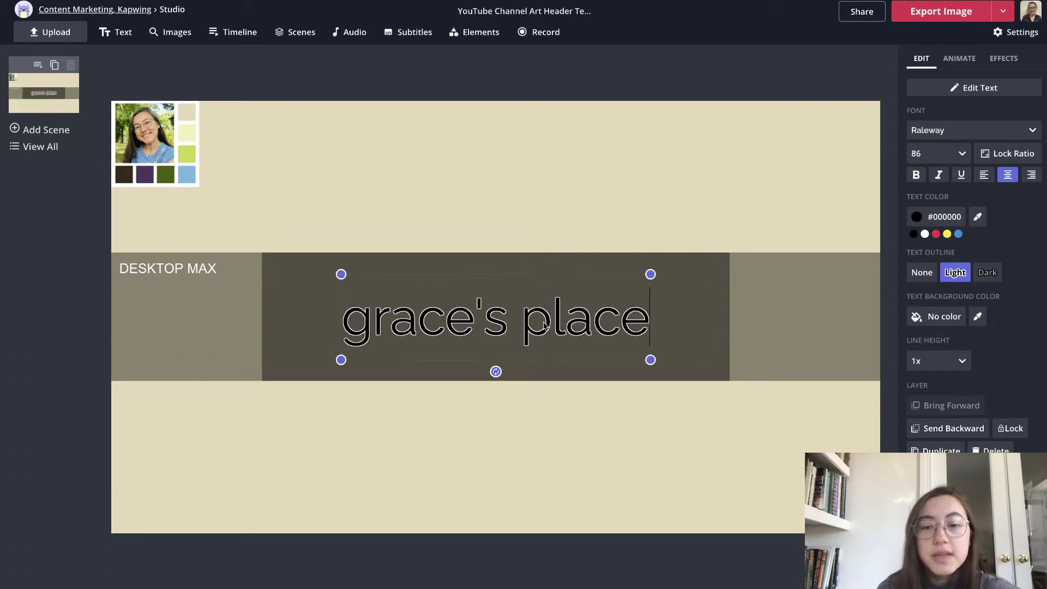
left_click(617, 385)
left_click(589, 333)
Remove the title's outline and colour it light blue #73B6DF from the palette
left_click(922, 272)
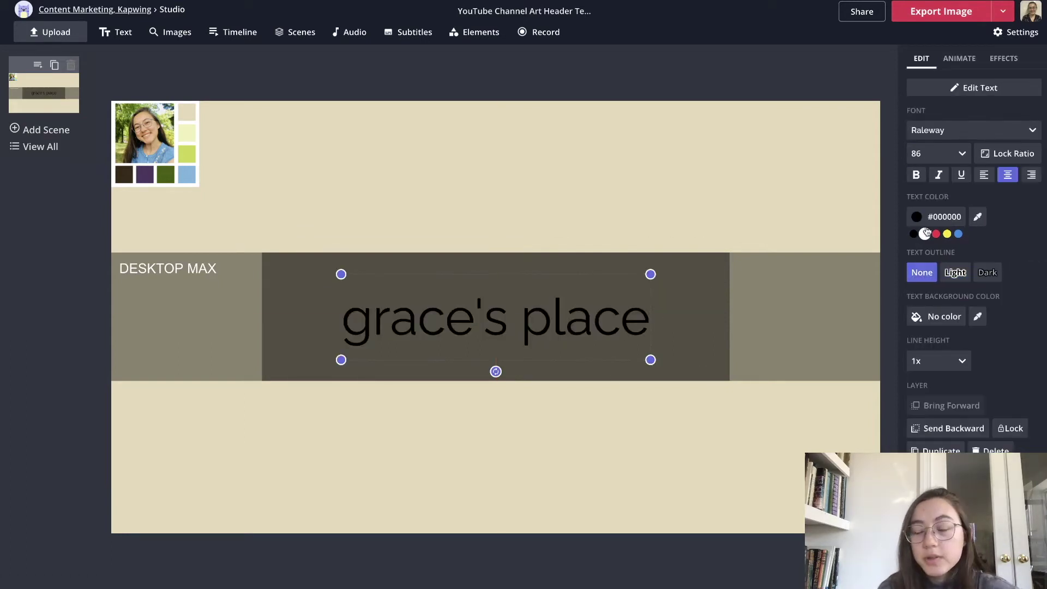
left_click(978, 217)
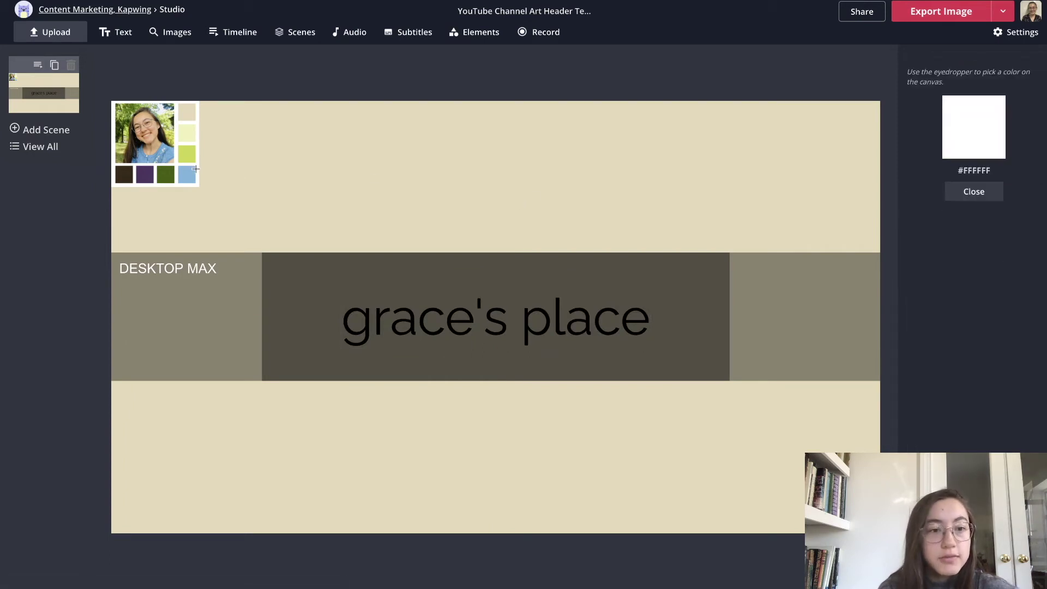
left_click(189, 174)
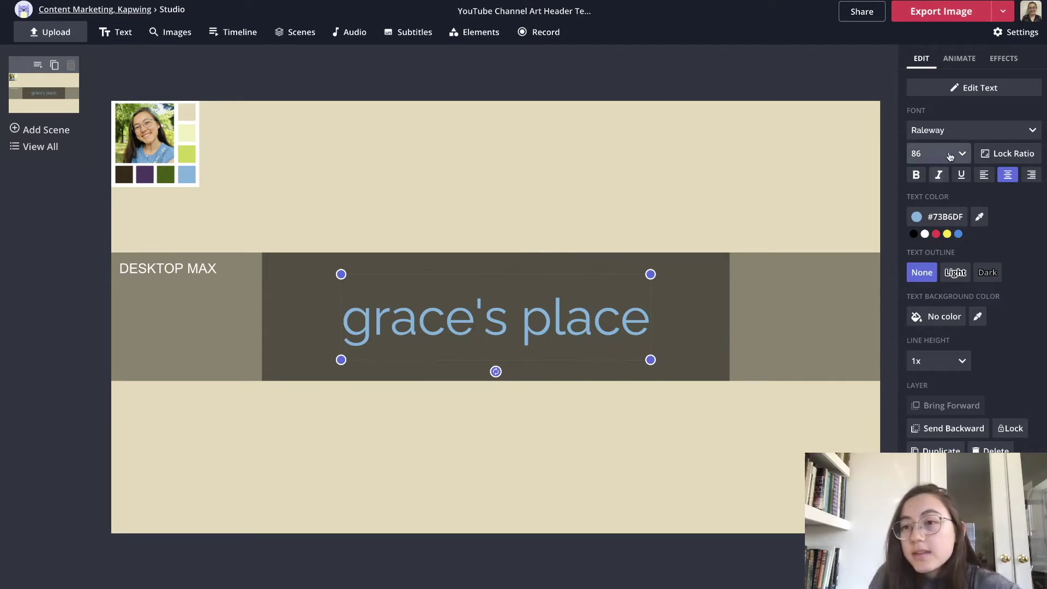
Change the title font to Fredoka One via a 'Fre' font library search
left_click(934, 130)
left_click(929, 162)
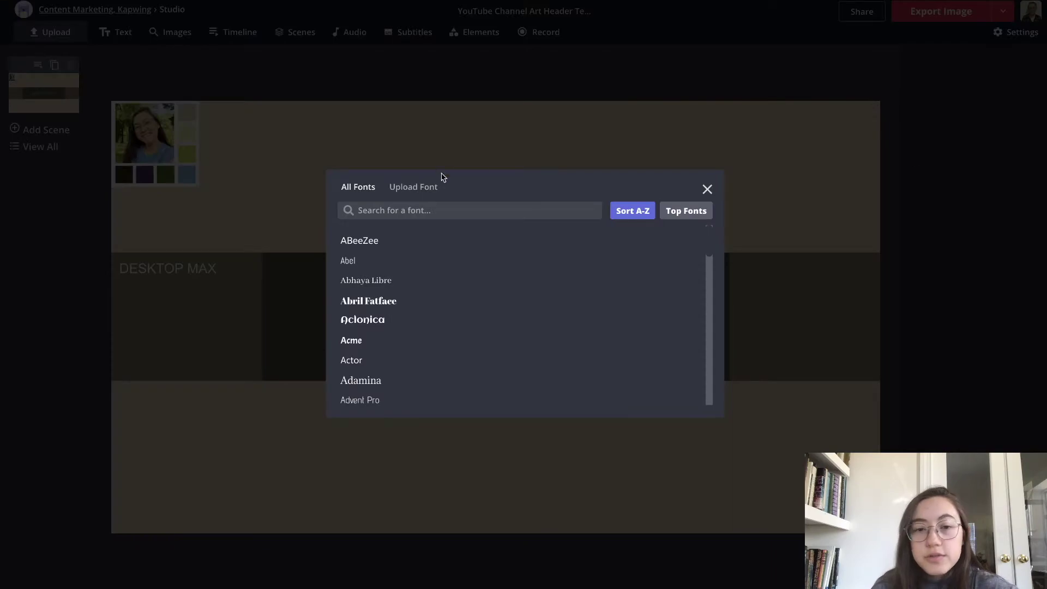
left_click(446, 210)
type("Fre")
left_click(665, 275)
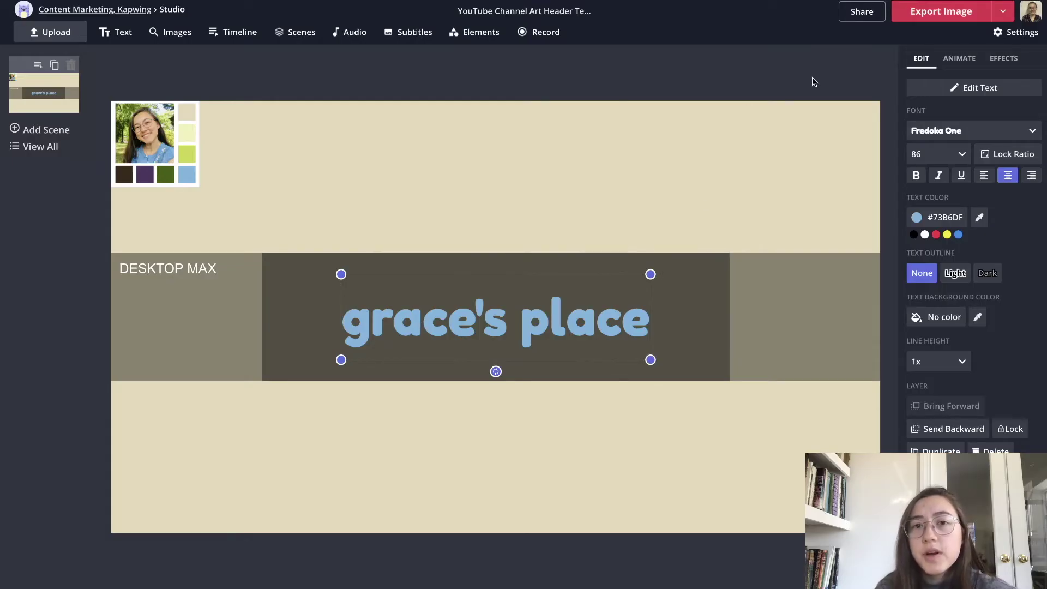
Look through the uploaded custom fonts, closing the library without changes
left_click(952, 141)
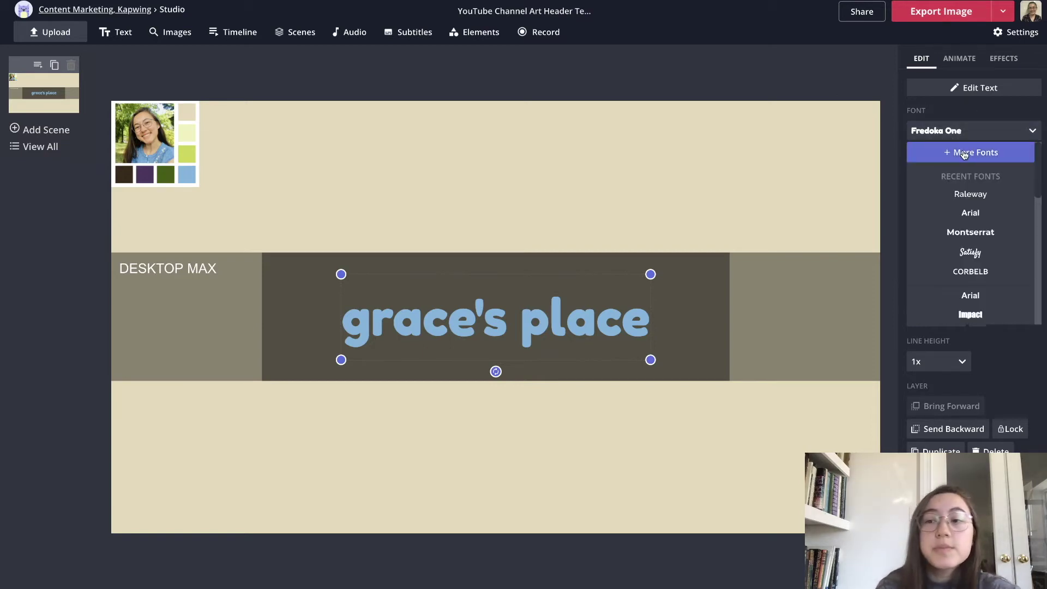
left_click(964, 153)
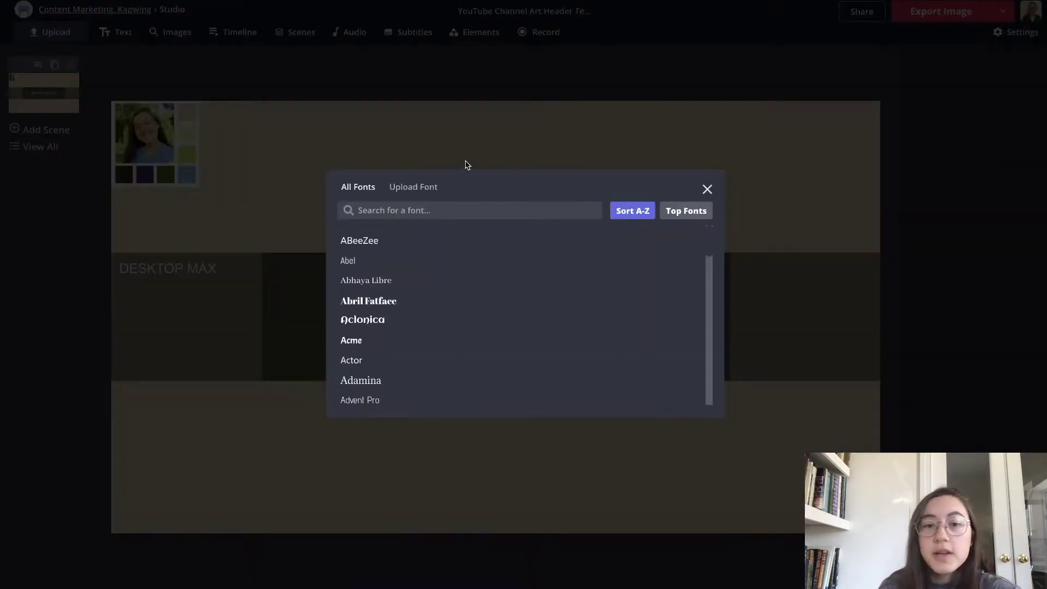
left_click(427, 186)
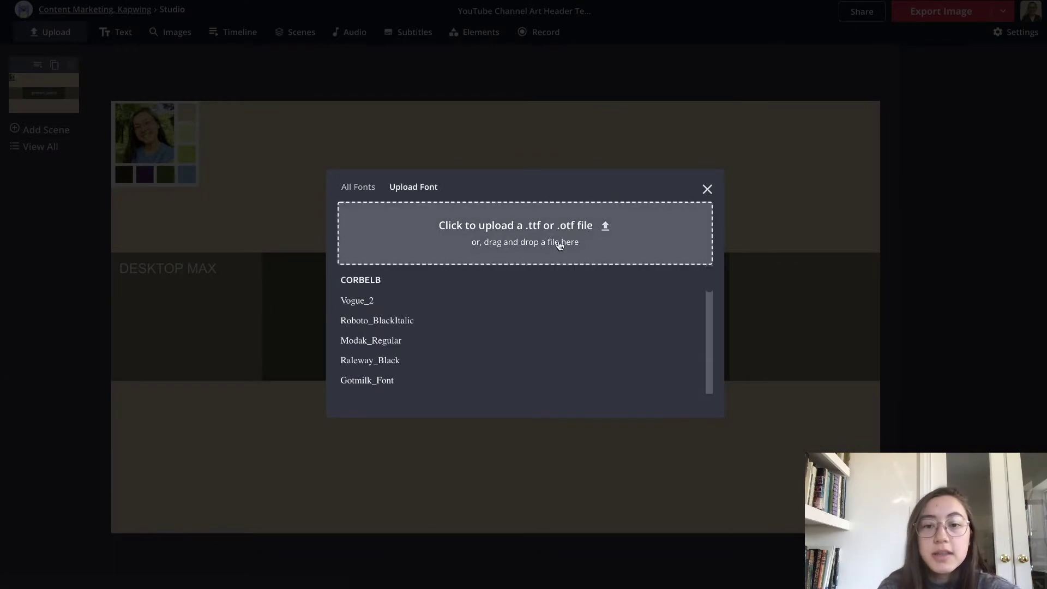
left_click(552, 152)
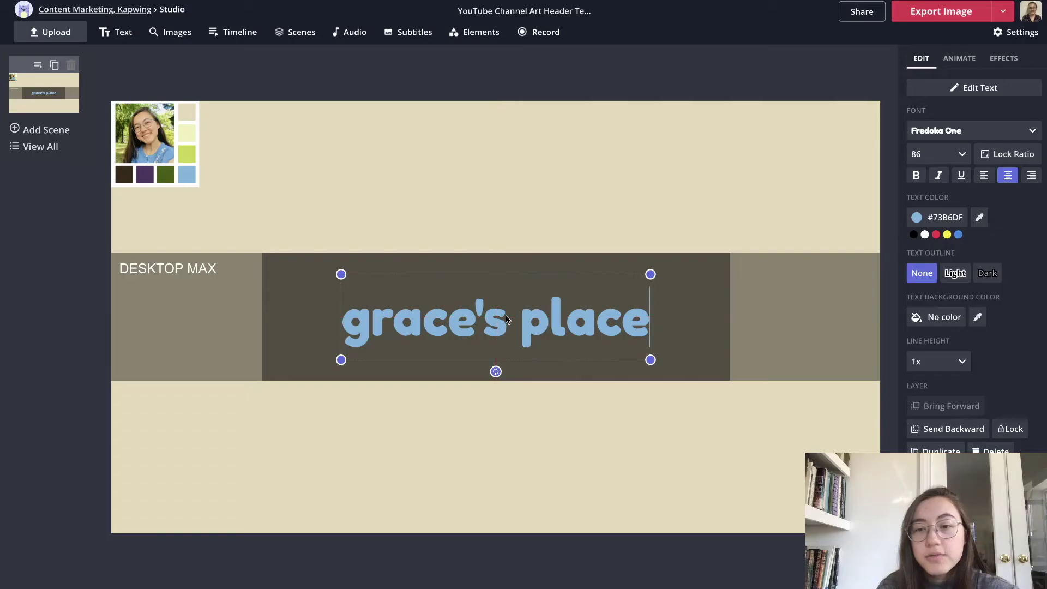
left_click(654, 299)
left_click(641, 306)
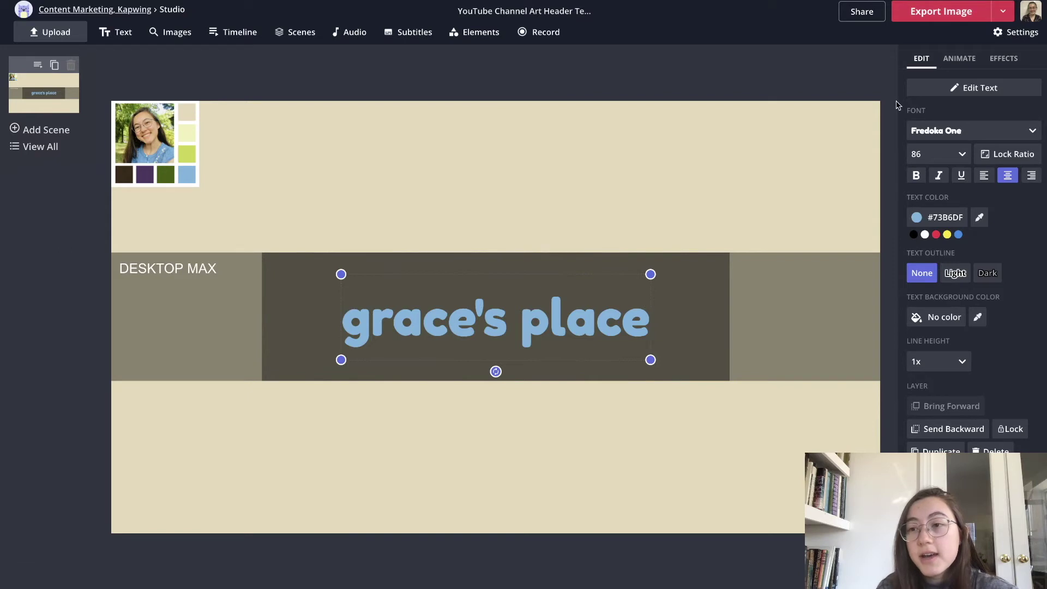
Give the title a drop shadow with 0 blur and a slightly shorter distance
left_click(998, 61)
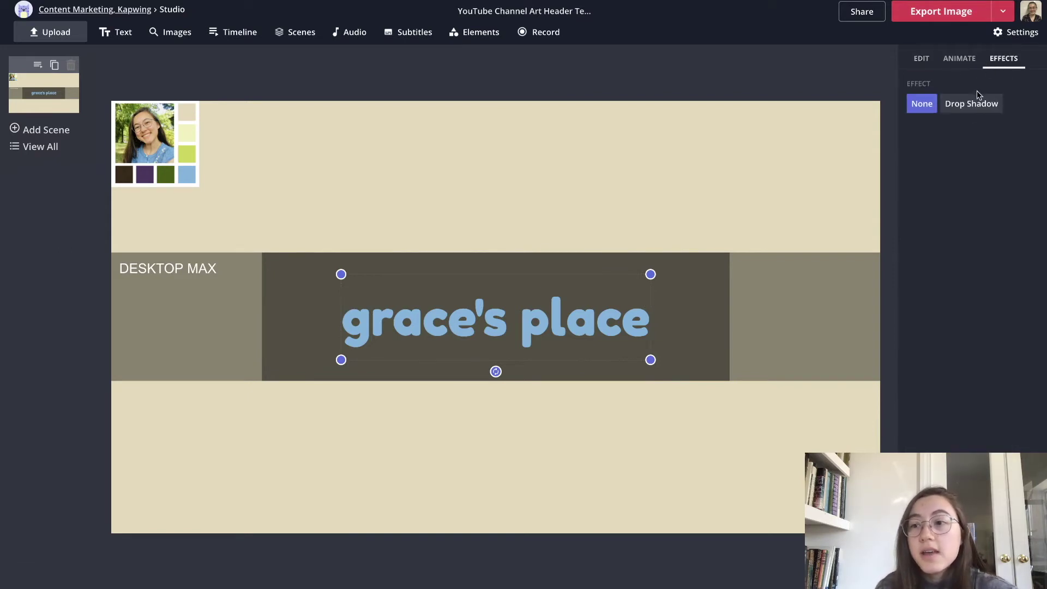
left_click(970, 105)
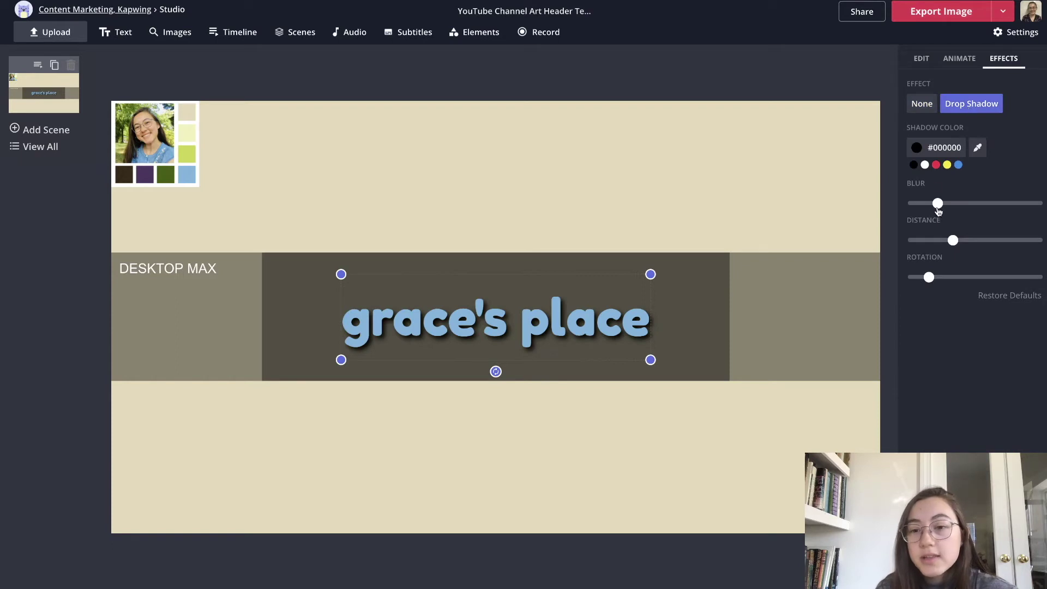
left_click_drag(937, 205, 892, 204)
left_click_drag(953, 240, 948, 241)
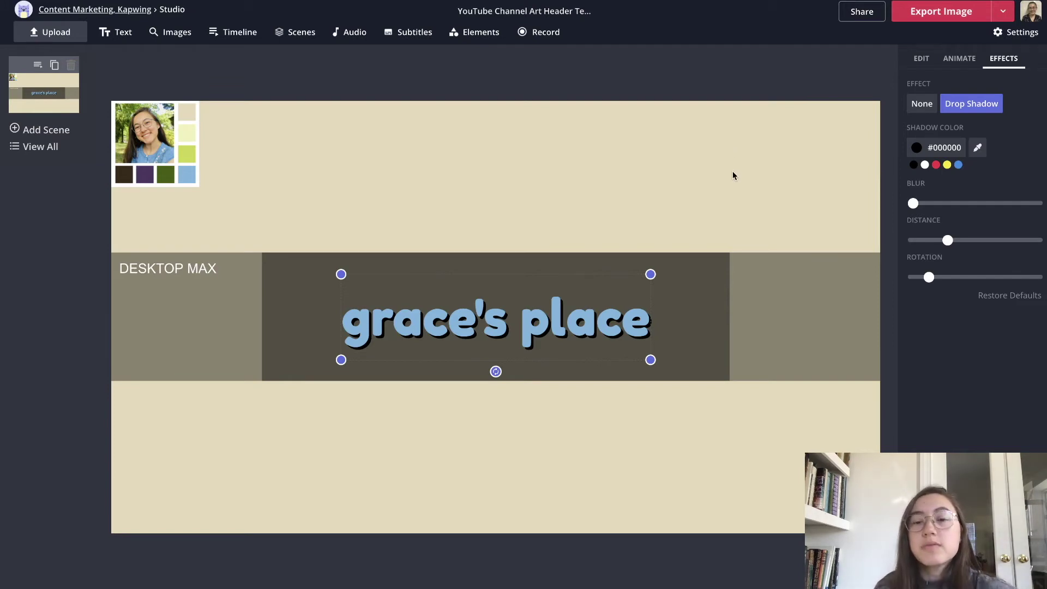
left_click(91, 395)
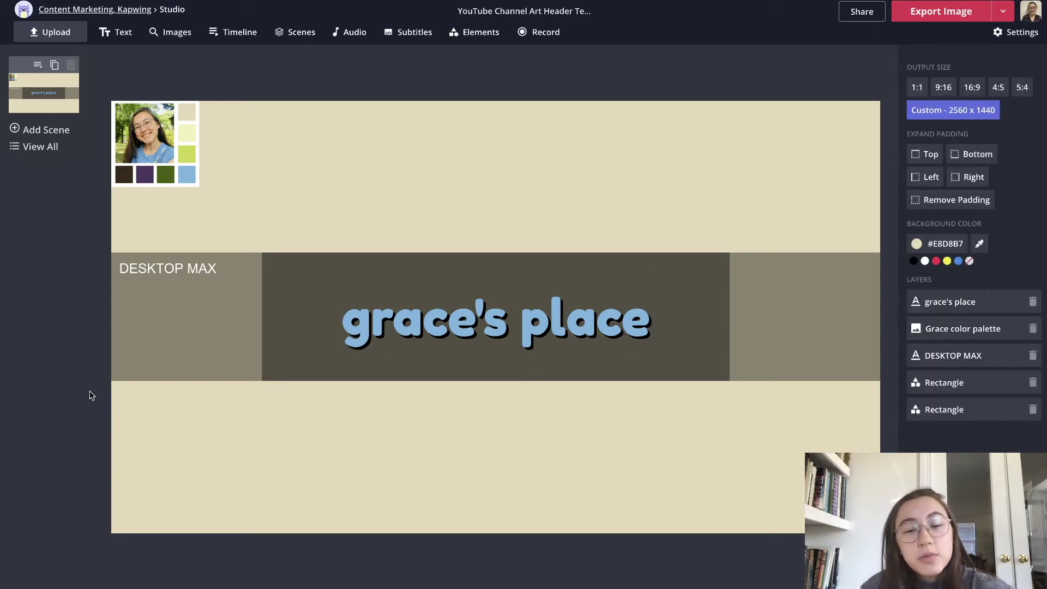
left_click(171, 34)
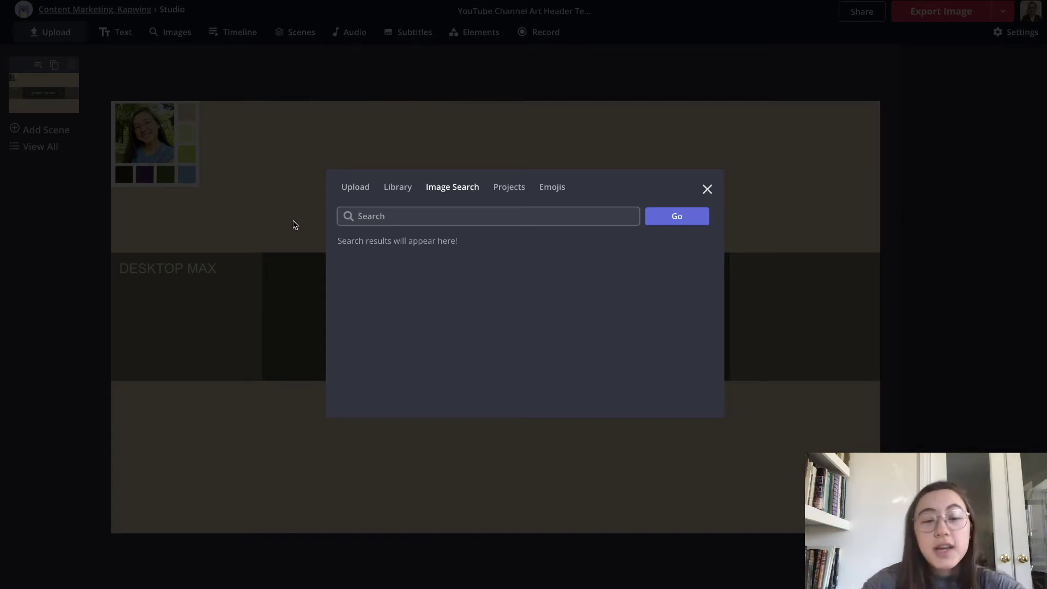
Search images for 'tape strip png' and add a beige tape strip to the canvas
type("tape strip png")
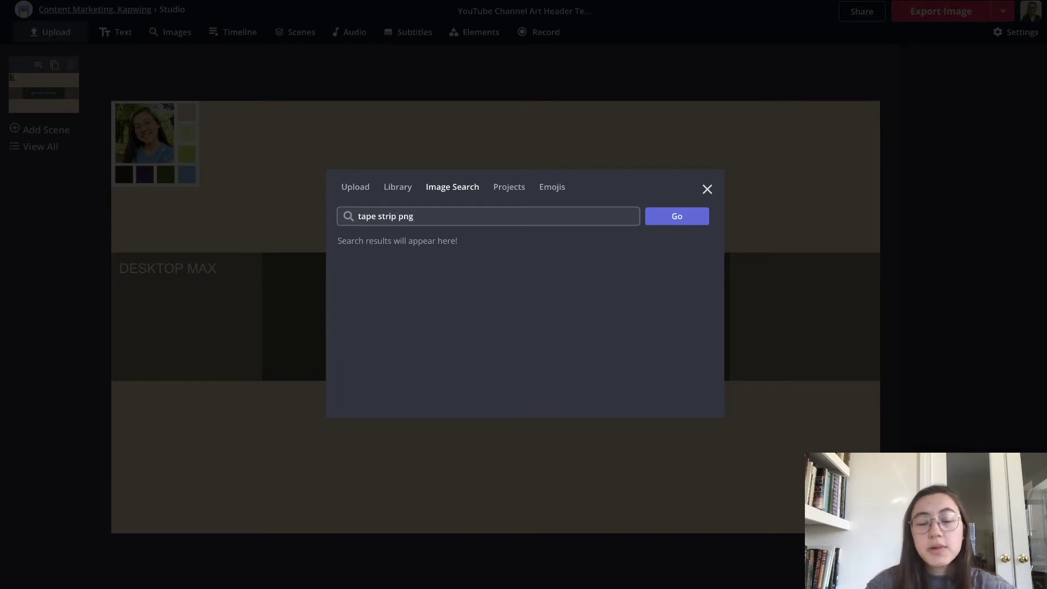
key("Return")
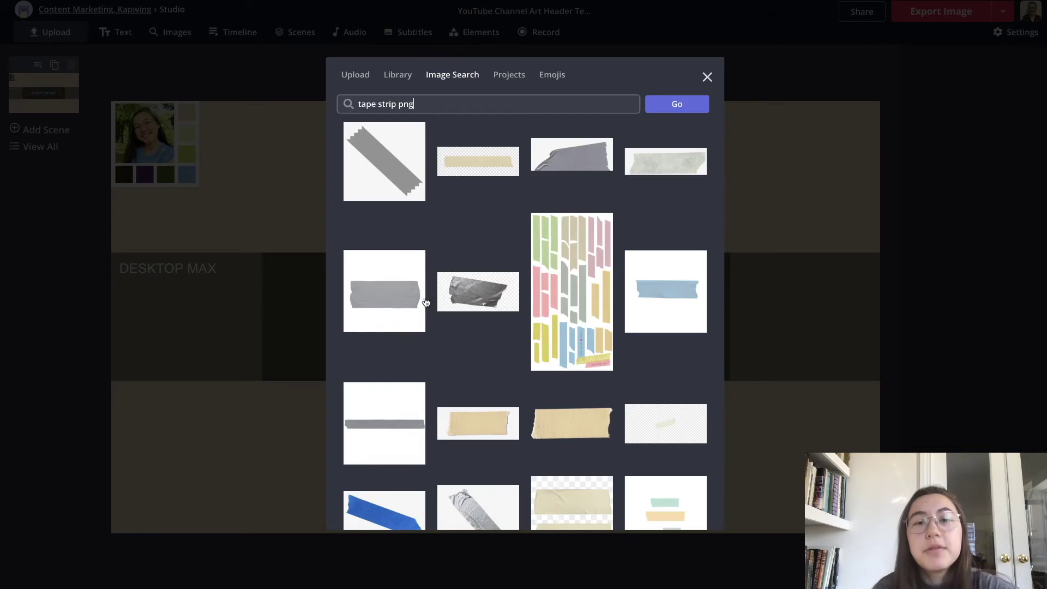
scroll(502, 309, "down", 2)
scroll(502, 309, "down", 2)
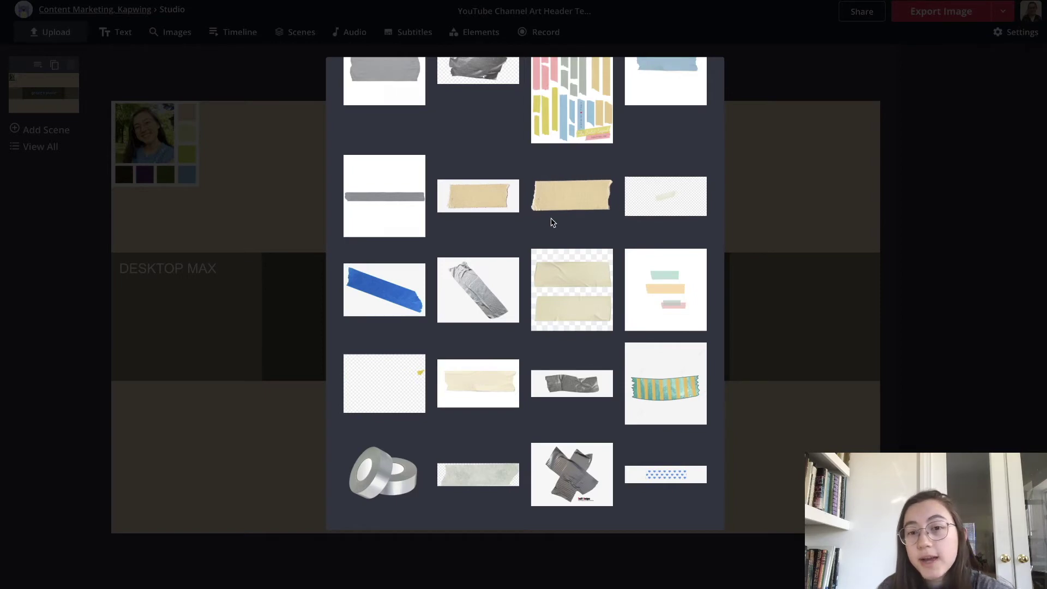
scroll(551, 221, "up", 4)
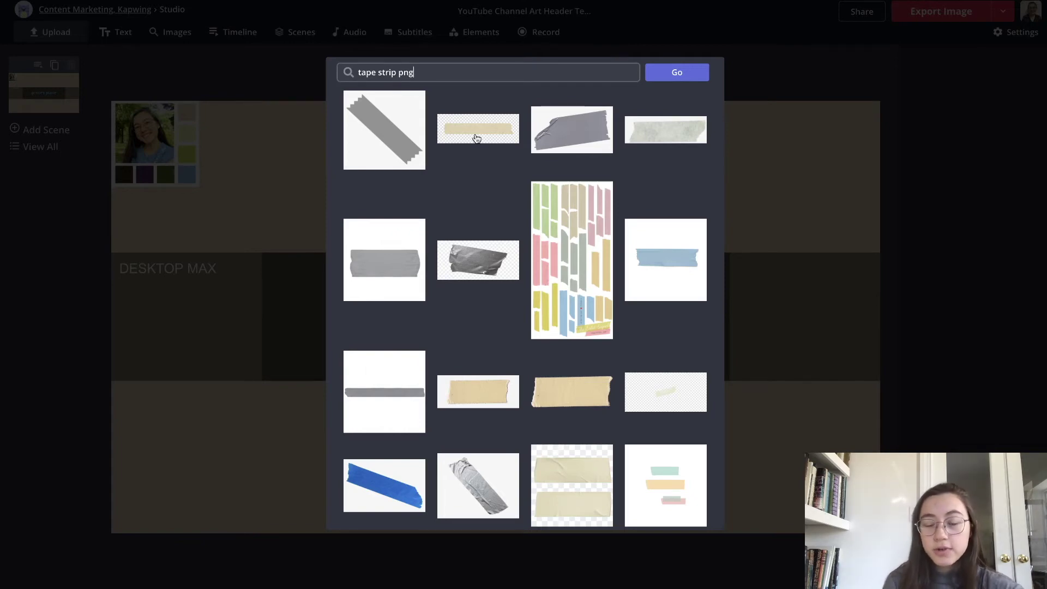
scroll(565, 226, "down", 3)
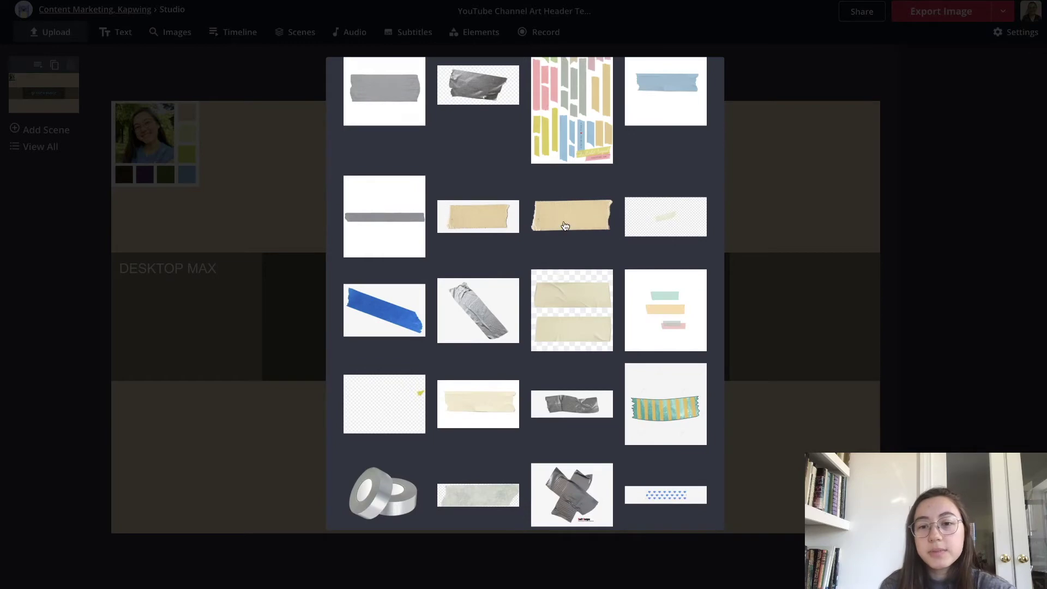
left_click(564, 227)
Shrink the tape strip, centre it over the title on the dark band, and send it behind
left_click_drag(564, 226, 565, 209)
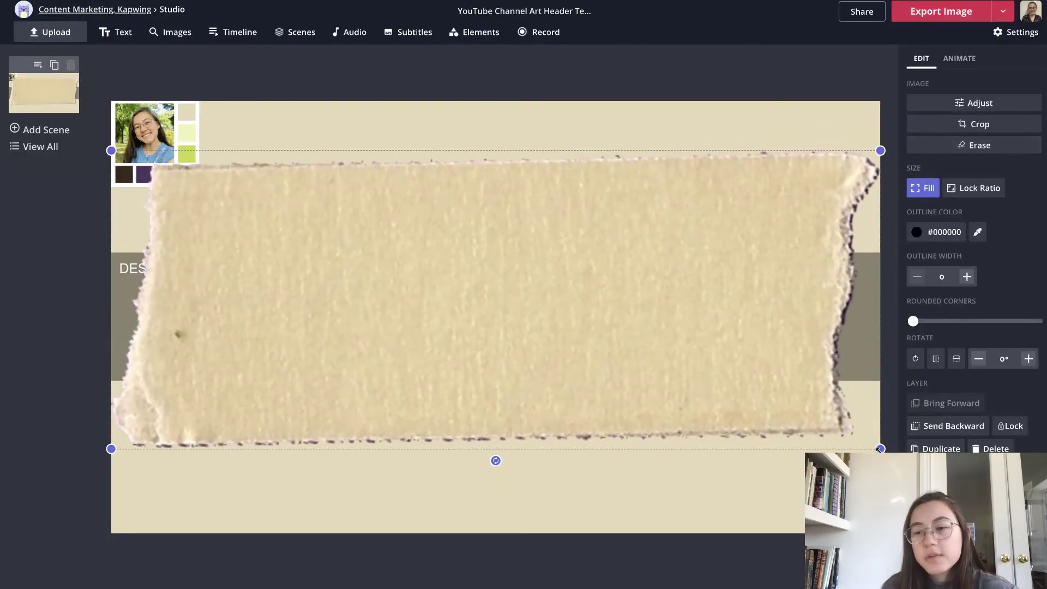
left_click_drag(879, 449, 605, 231)
left_click_drag(468, 210, 600, 312)
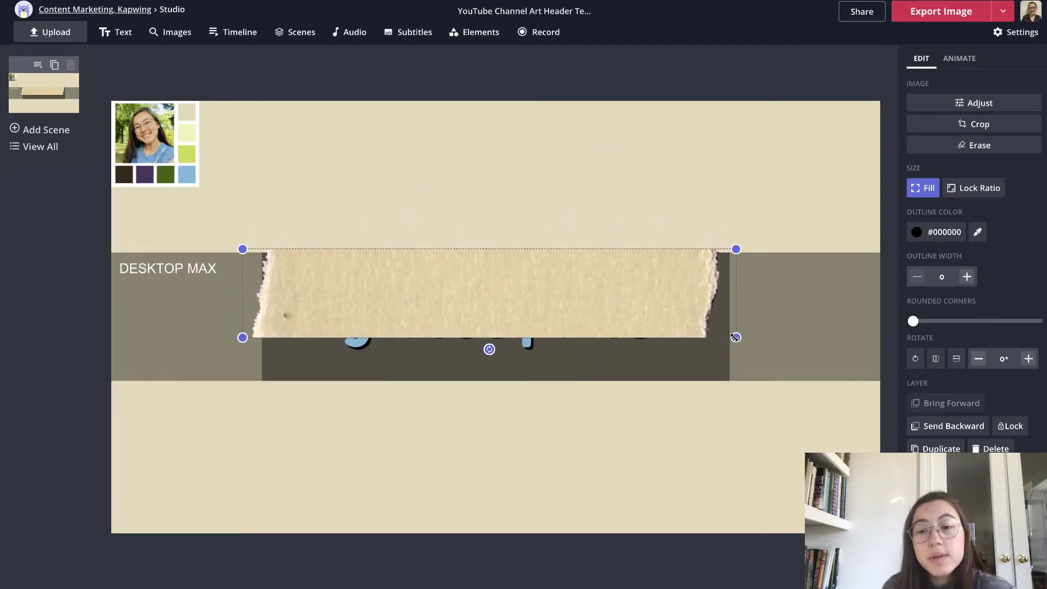
left_click_drag(736, 337, 680, 330)
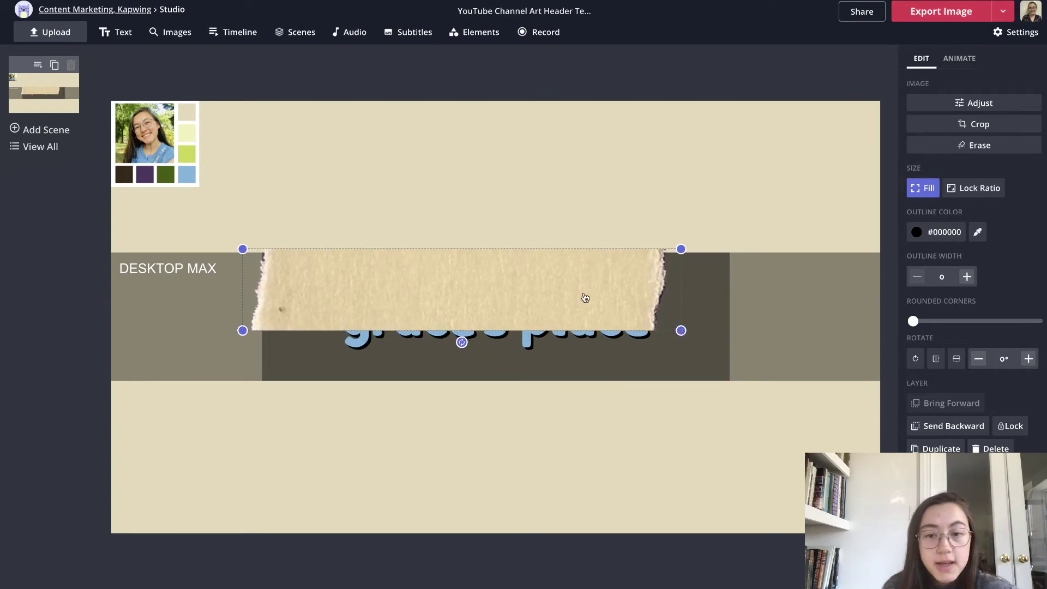
left_click_drag(584, 296, 622, 320)
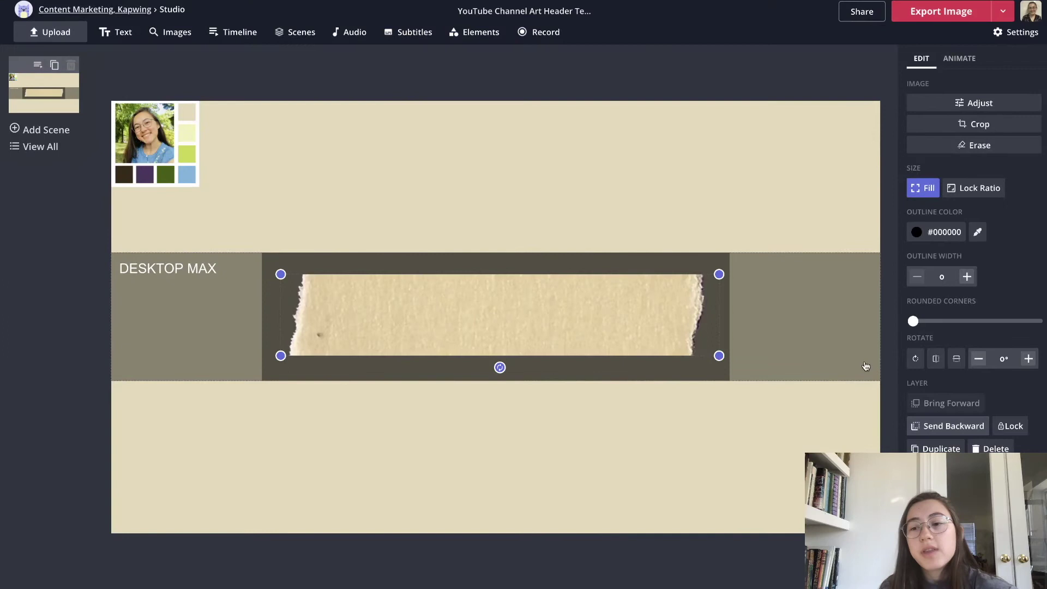
left_click(815, 274)
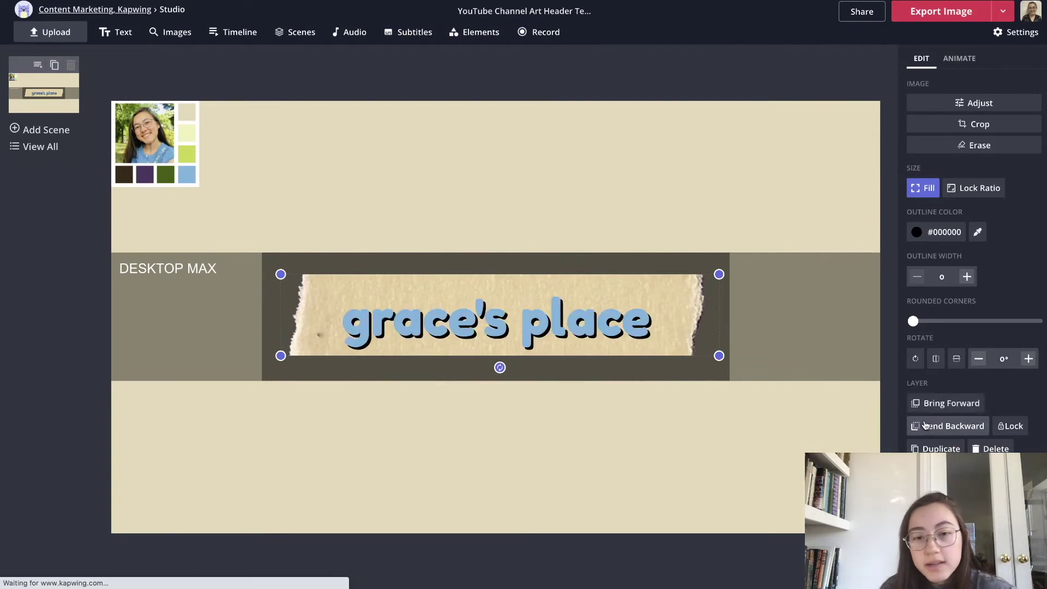
left_click(243, 89)
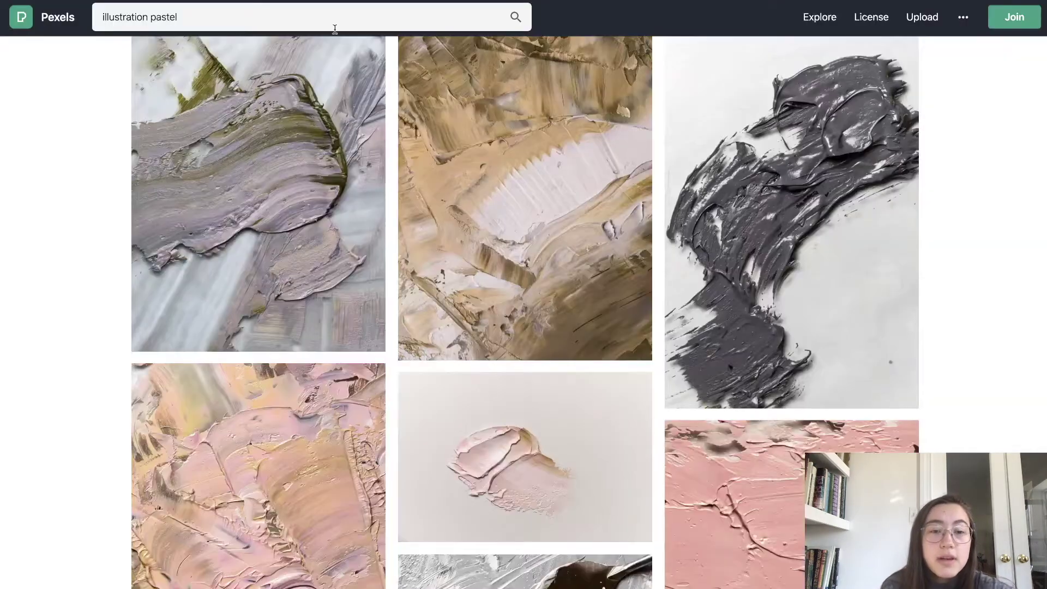
Scroll through the Pexels 'illustration pastel' results before moving on to unDraw
scroll(293, 175, "up", 10)
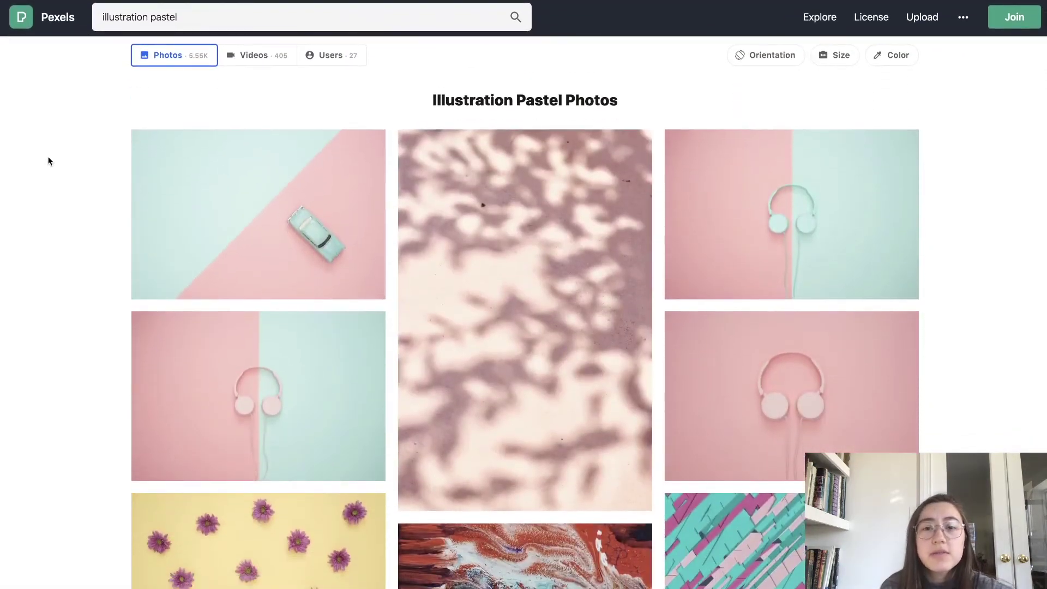
scroll(48, 160, "down", 3)
scroll(48, 160, "up", 3)
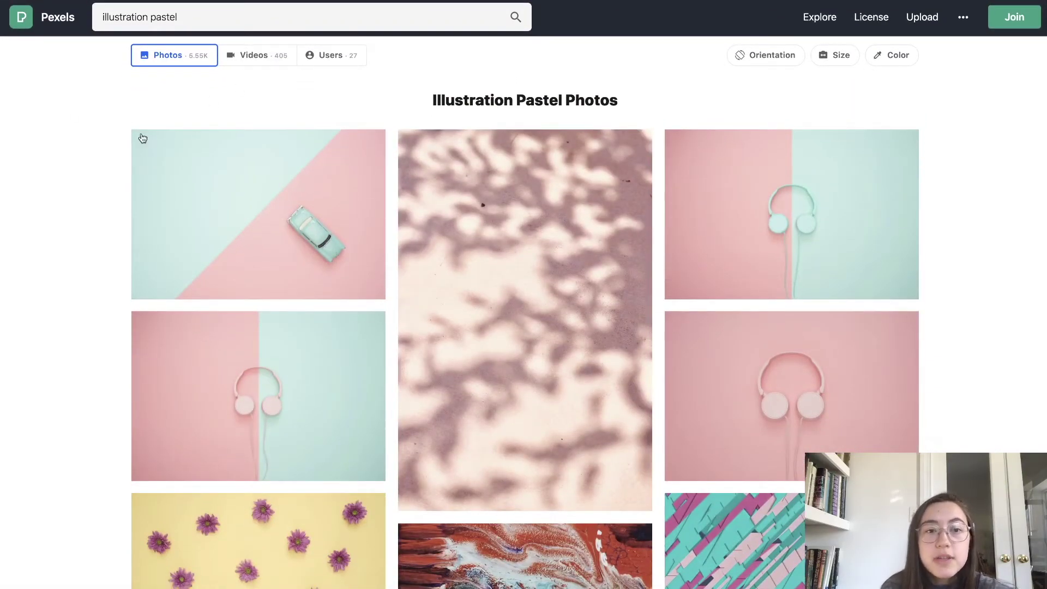
scroll(141, 136, "down", 7)
scroll(104, 190, "down", 10)
scroll(103, 191, "up", 15)
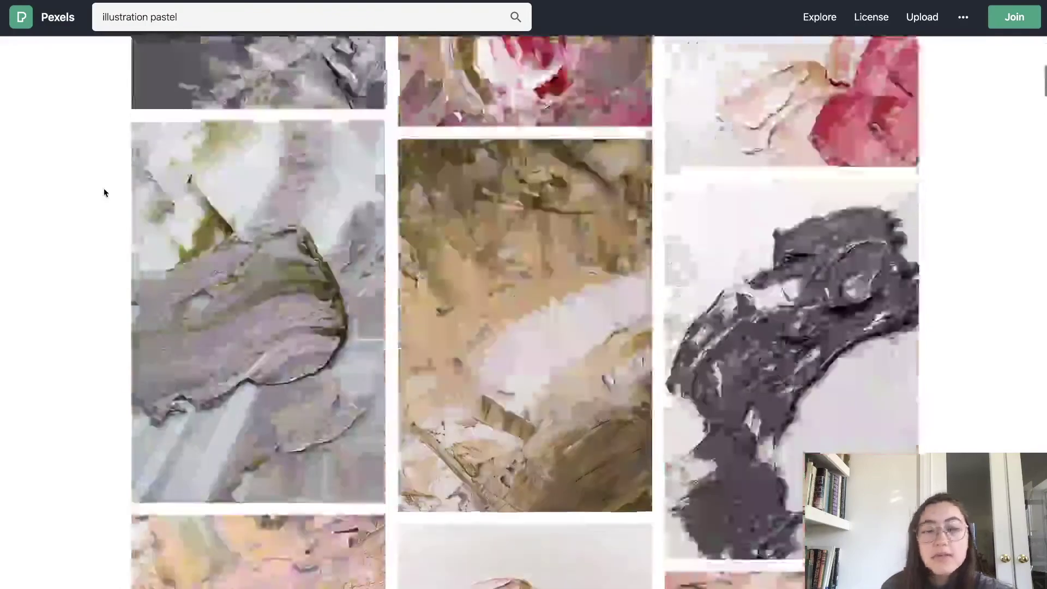
scroll(104, 191, "down", 15)
scroll(104, 192, "up", 3)
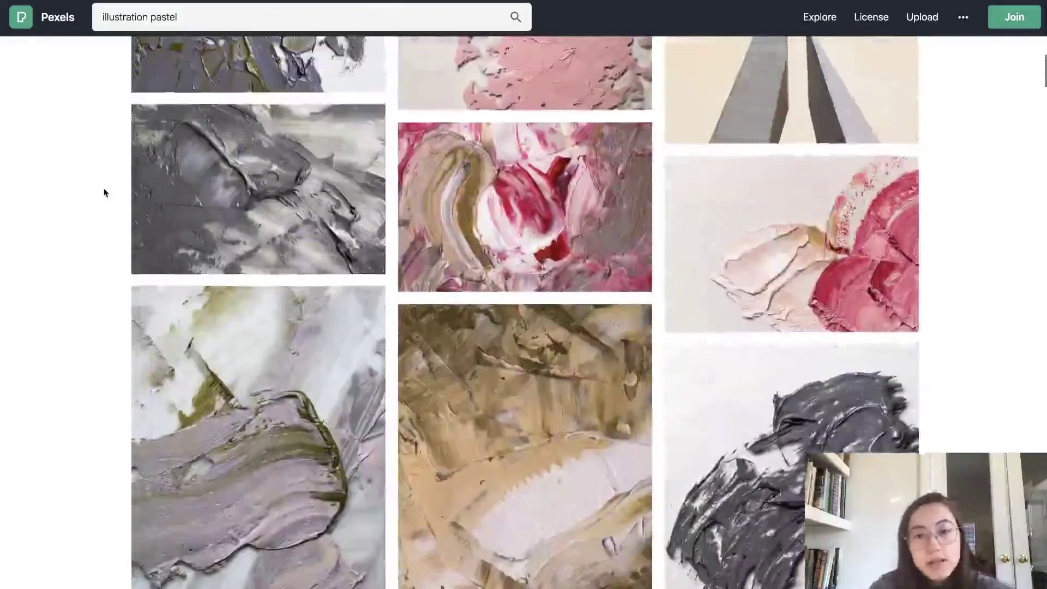
scroll(105, 192, "down", 8)
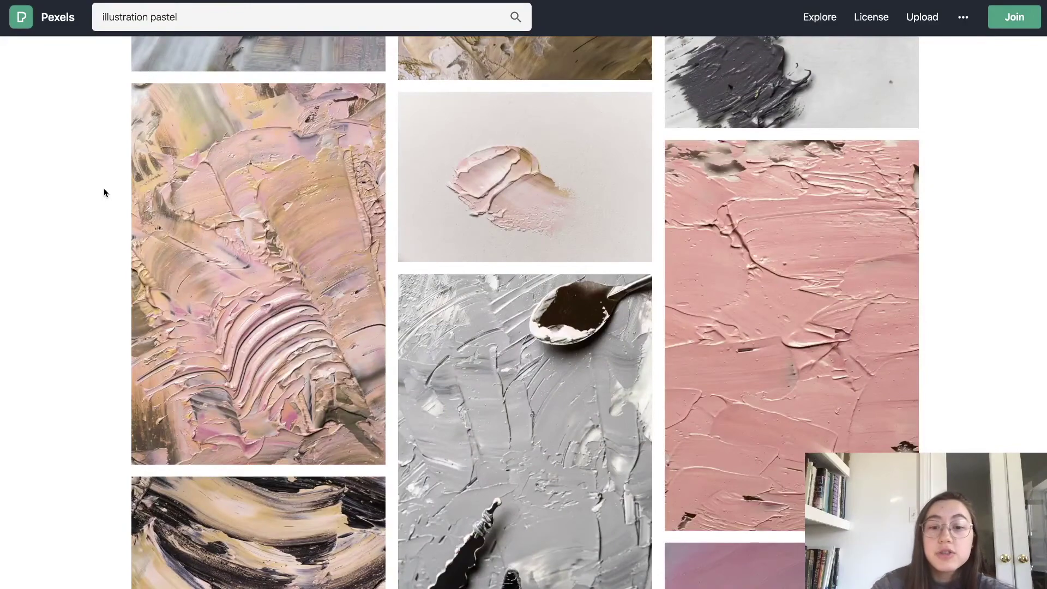
scroll(105, 192, "down", 4)
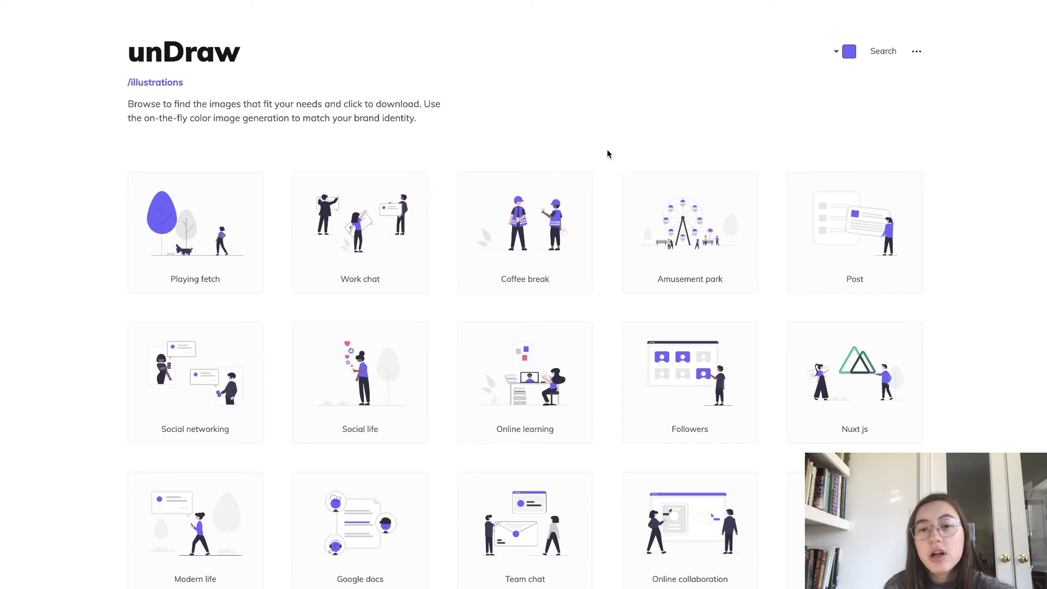
Select the title in Kapwing to check its #73B6DF colour
scroll(607, 197, "down", 4)
scroll(607, 196, "up", 4)
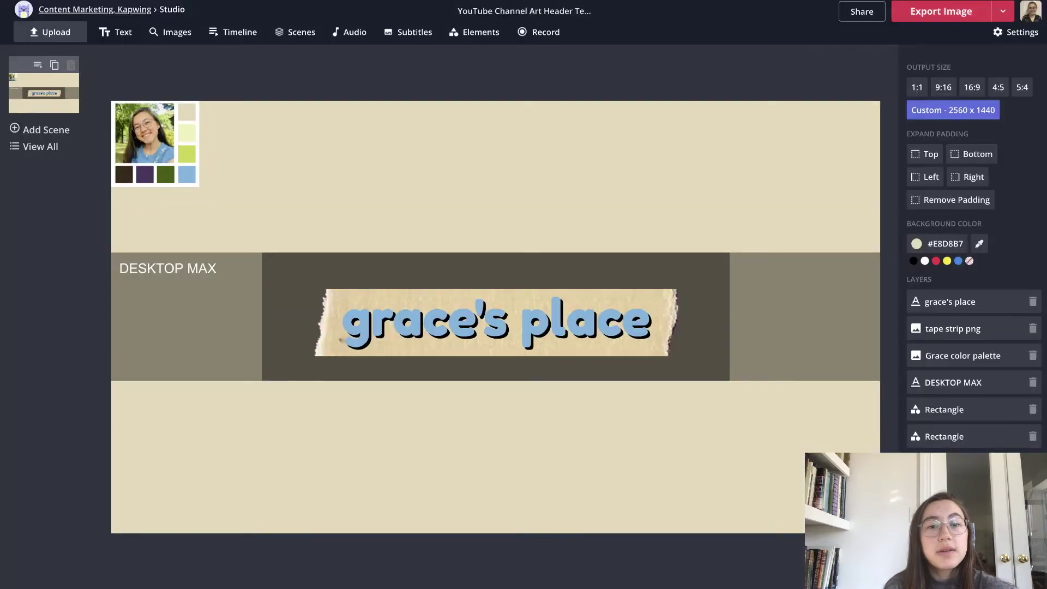
left_click(407, 326)
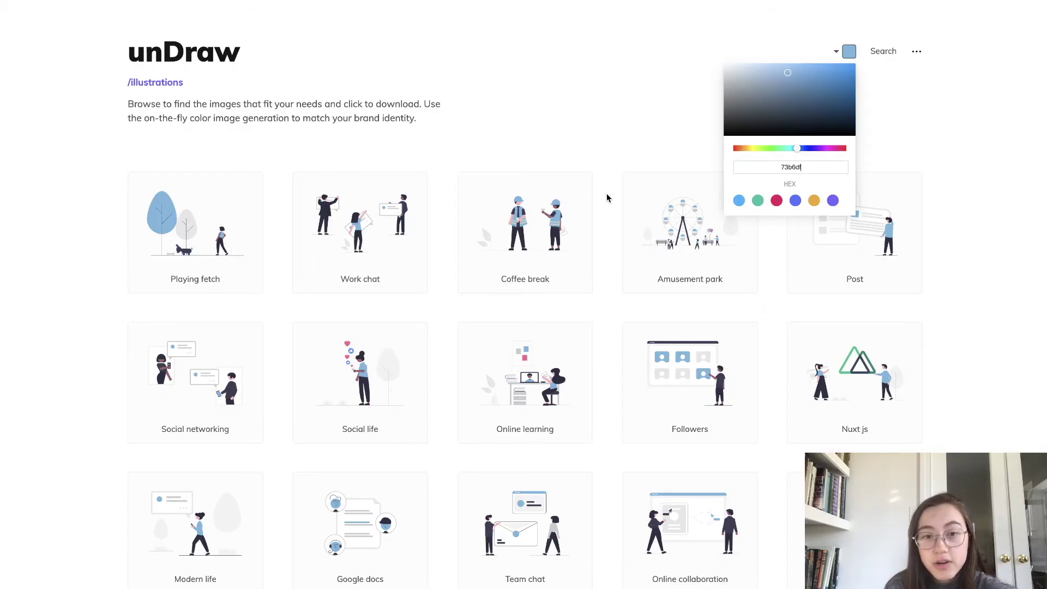
Browse unDraw illustrations recoloured to #73B6DF, previewing the Followers download options
scroll(606, 198, "down", 3)
scroll(764, 131, "up", 3)
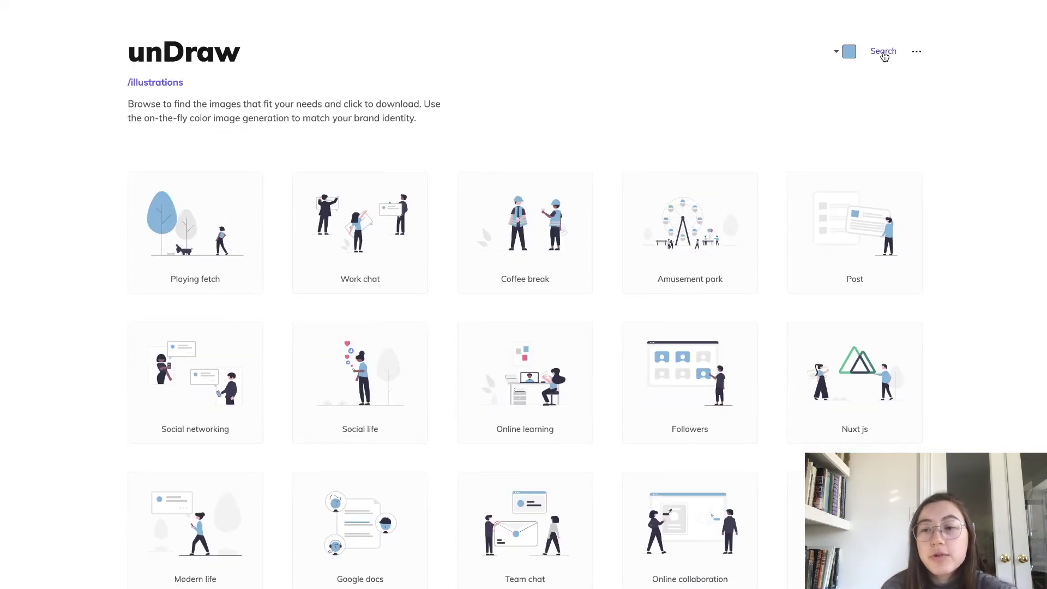
scroll(946, 139, "down", 5)
scroll(948, 141, "up", 2)
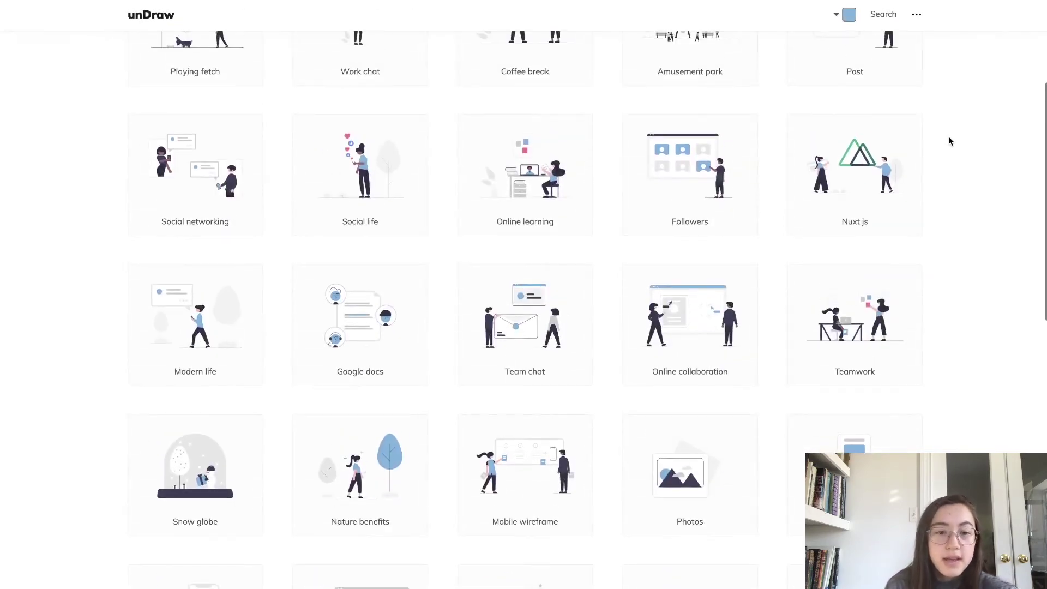
scroll(948, 141, "down", 1)
scroll(949, 142, "up", 1)
left_click(709, 224)
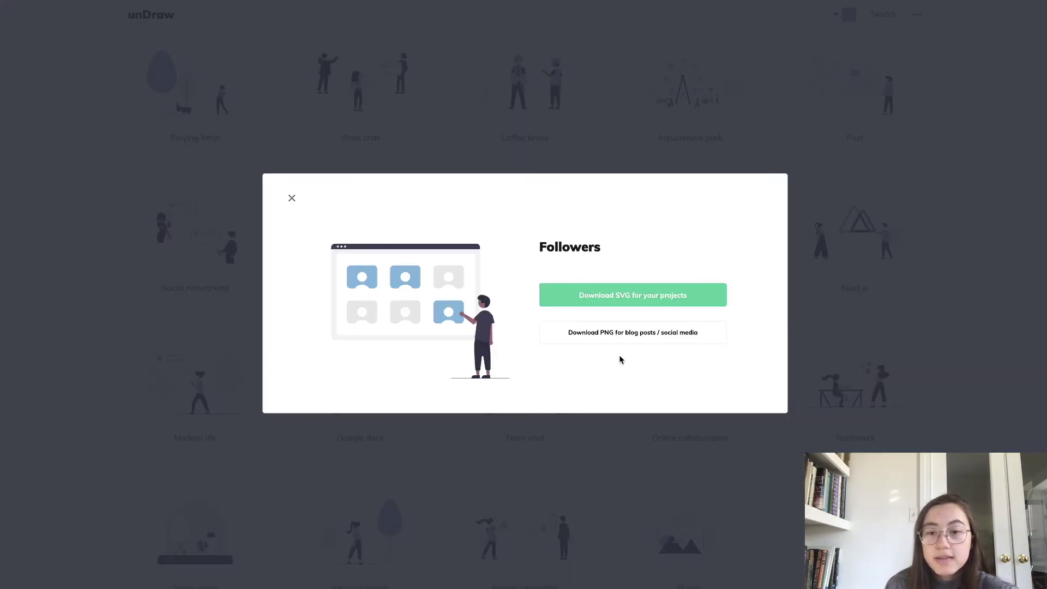
left_click(798, 333)
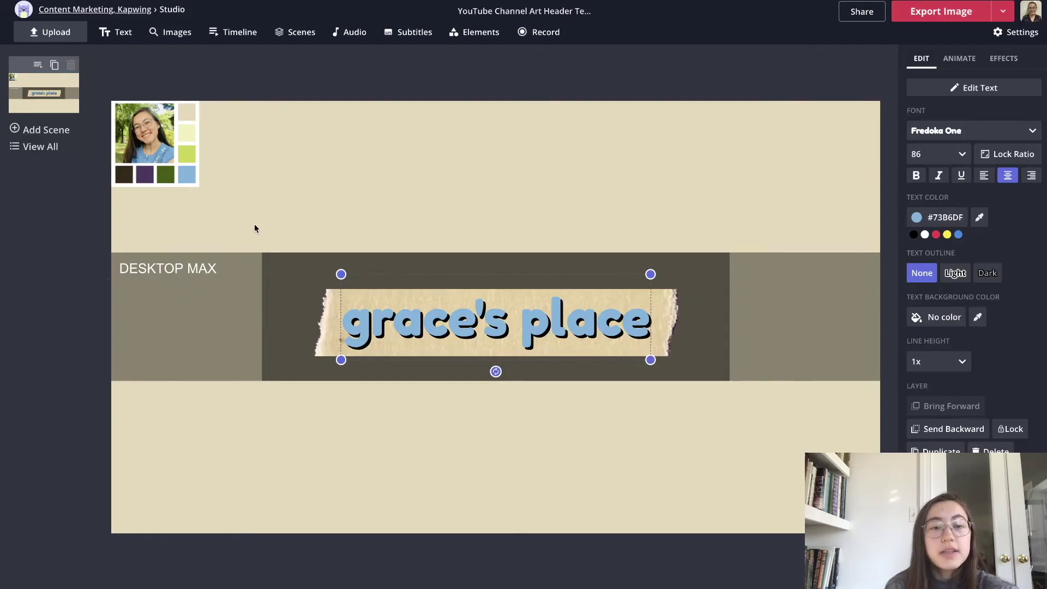
left_click(254, 222)
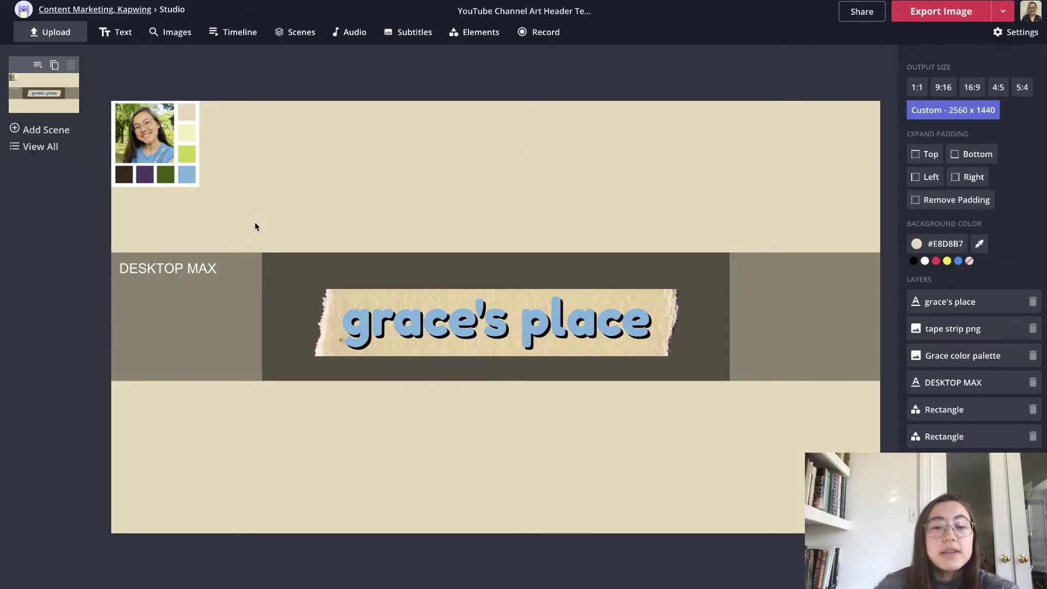
Upload the sofa and yoga illustrations and roughly size and place them on the canvas
left_click(70, 42)
left_click(344, 218)
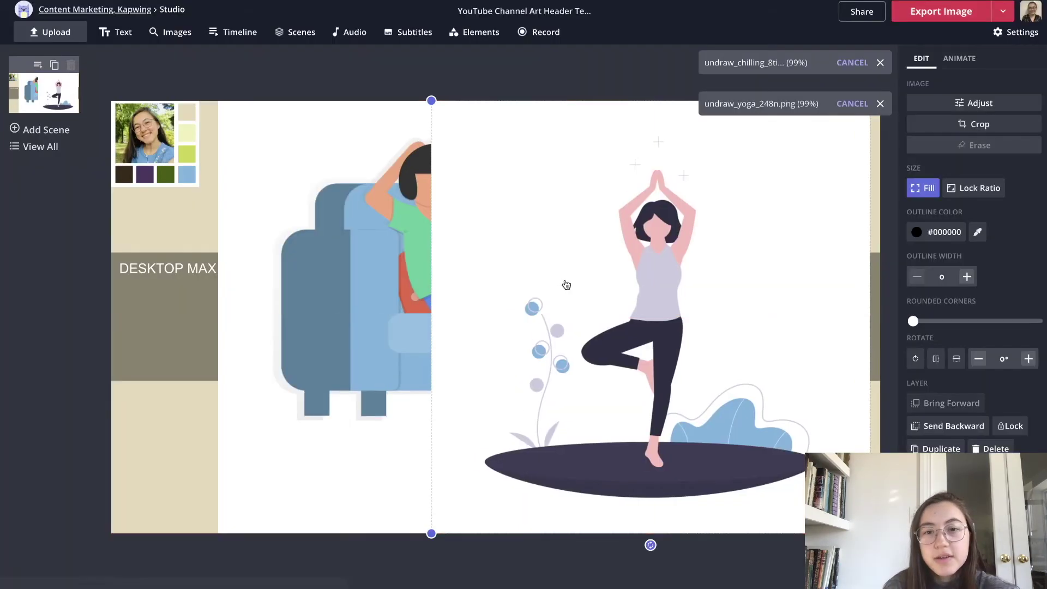
left_click_drag(234, 246, 222, 275)
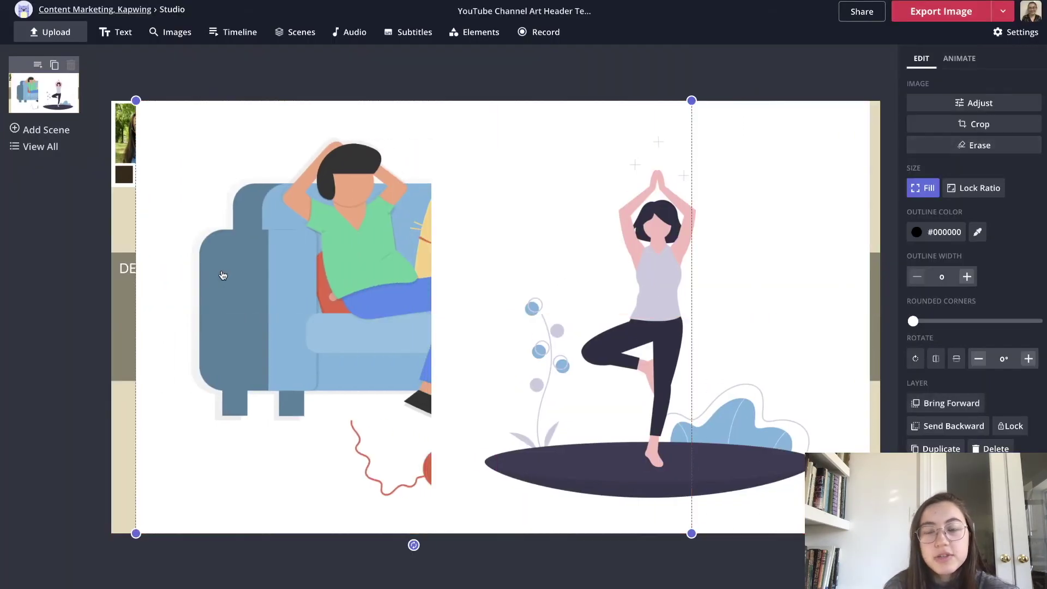
left_click(727, 280)
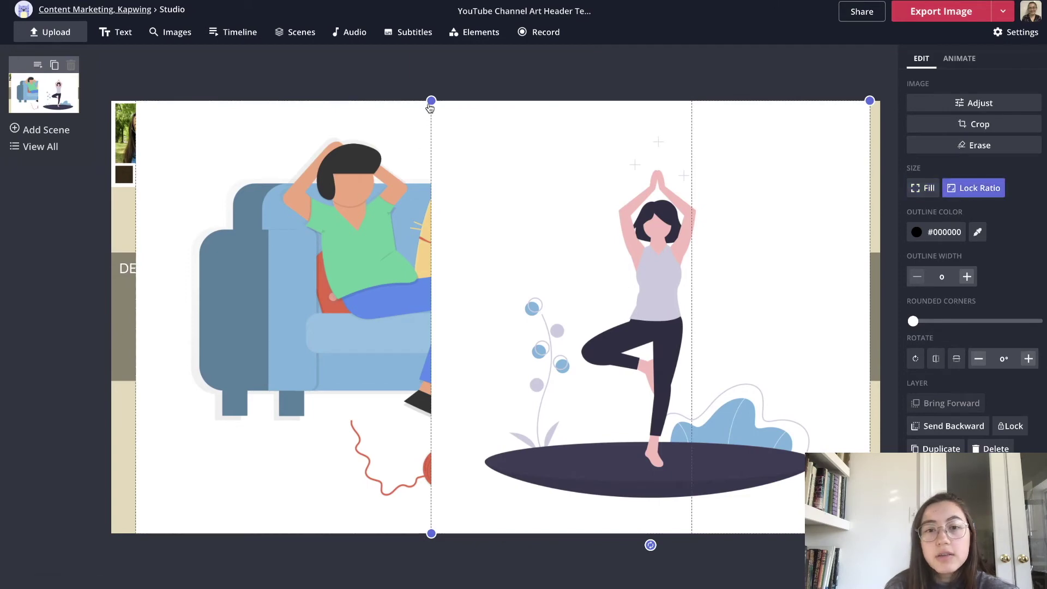
left_click_drag(430, 102, 744, 406)
left_click(691, 296)
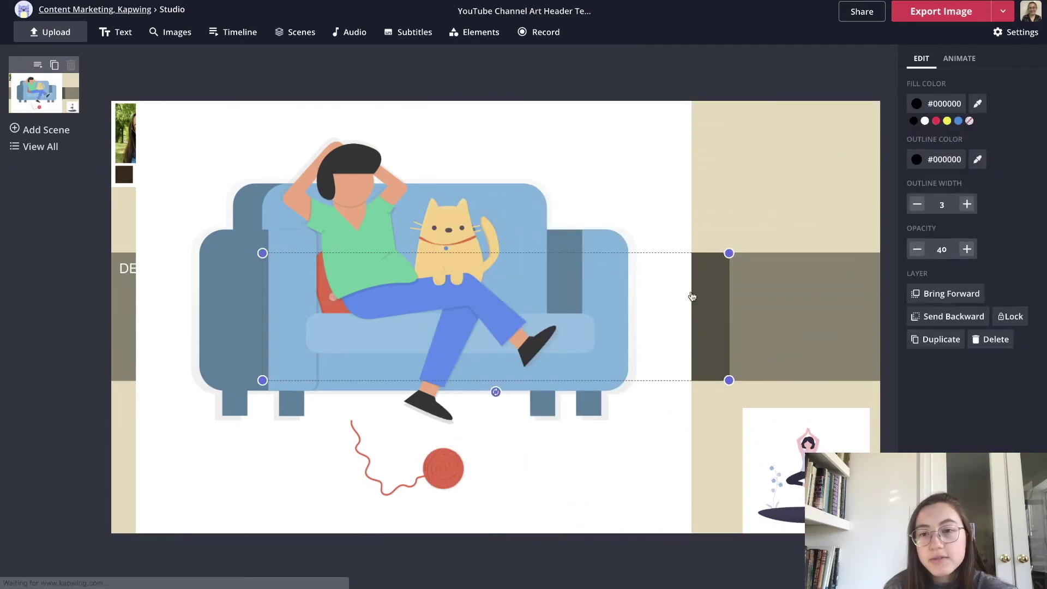
left_click(689, 296)
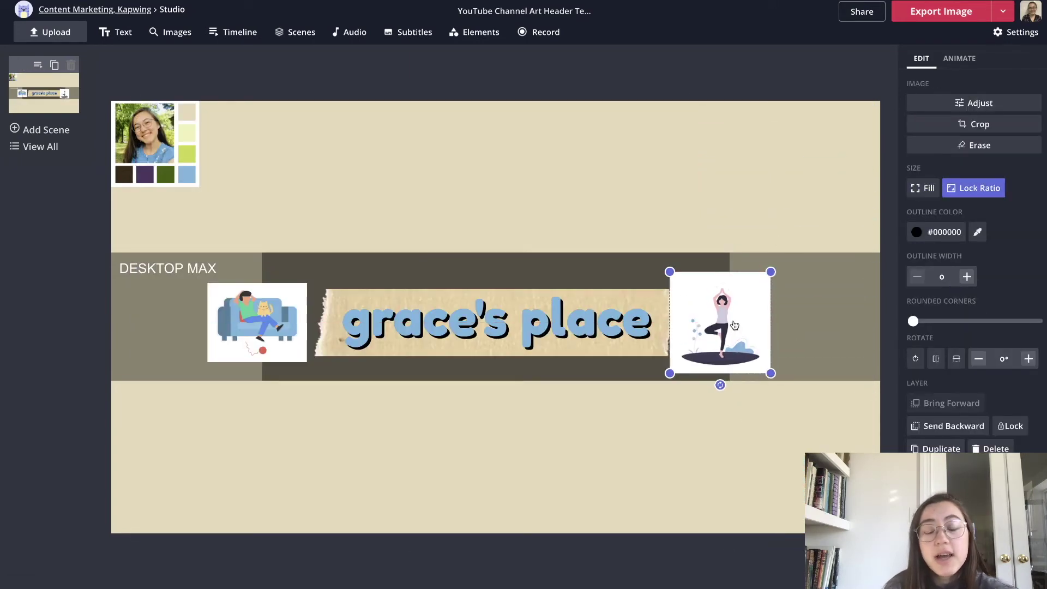
left_click_drag(733, 325, 732, 323)
Nudge the couch and yoga illustrations level with the title using the alignment guides
left_click(289, 267)
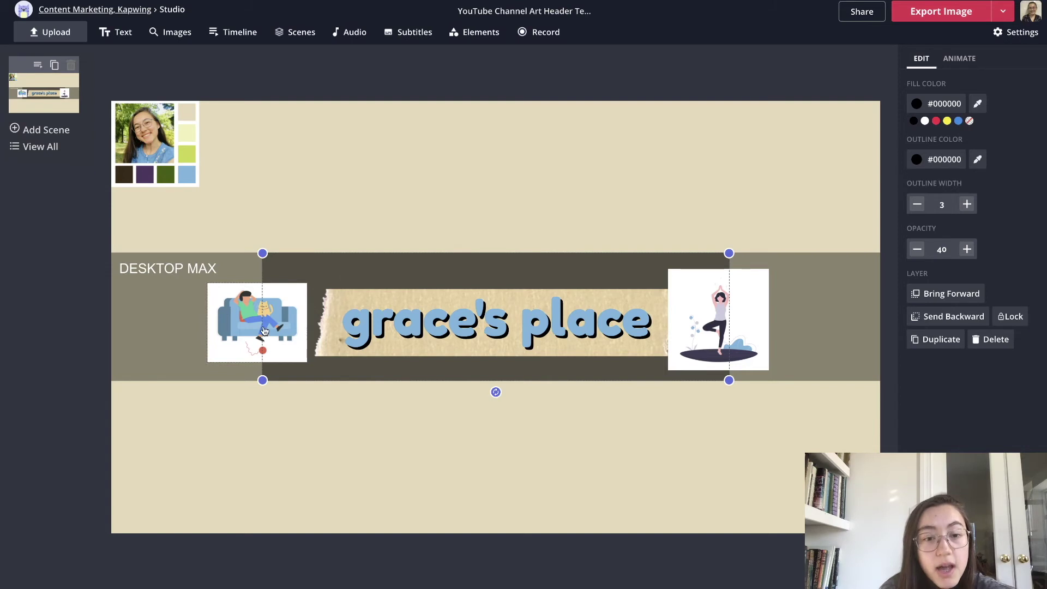
left_click_drag(264, 331, 272, 331)
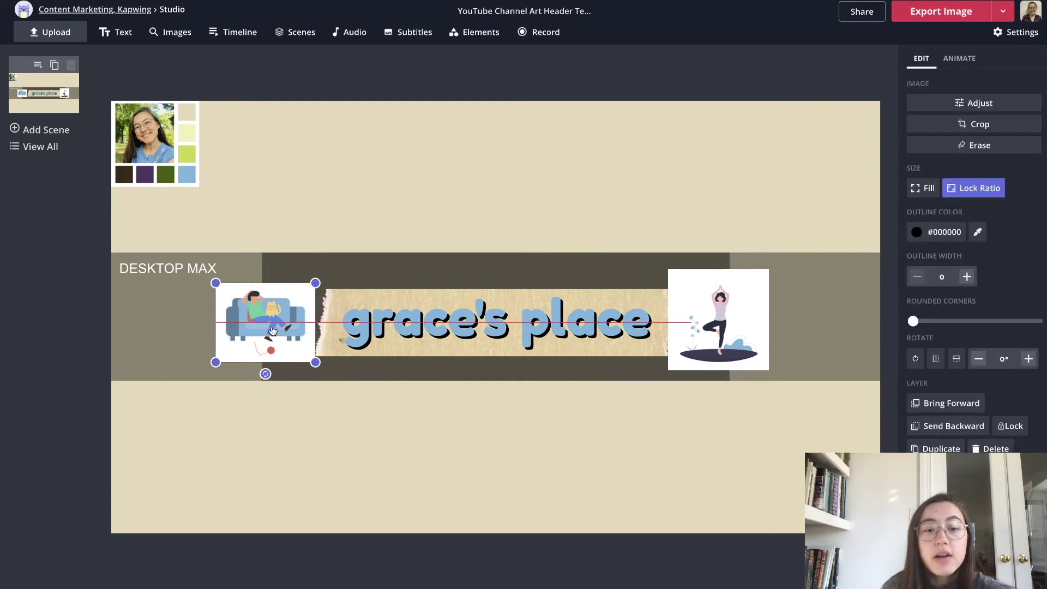
left_click_drag(703, 309, 712, 334)
left_click(512, 266)
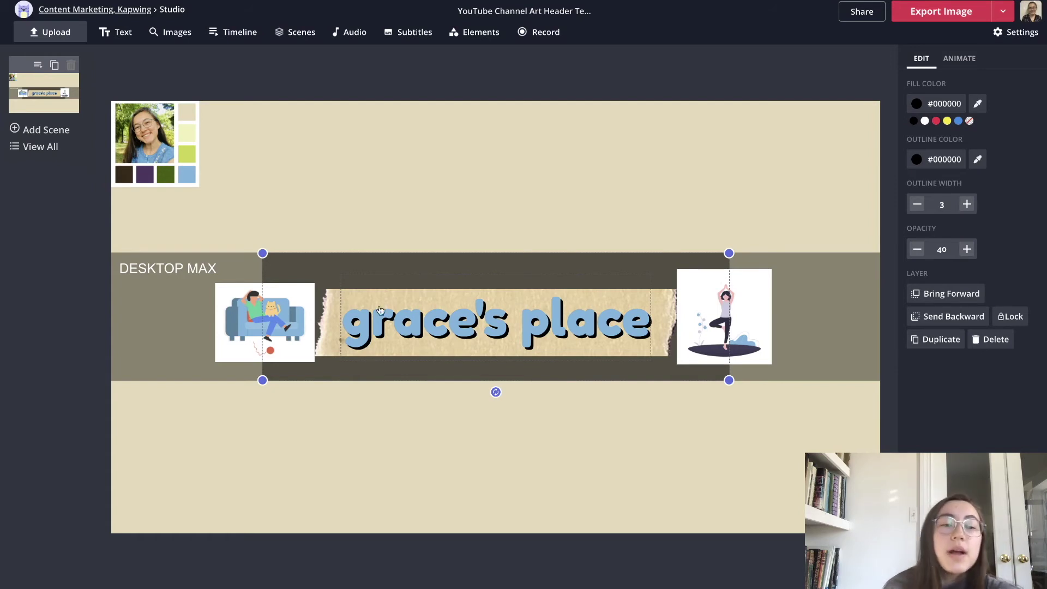
left_click(289, 310)
left_click_drag(289, 310, 291, 305)
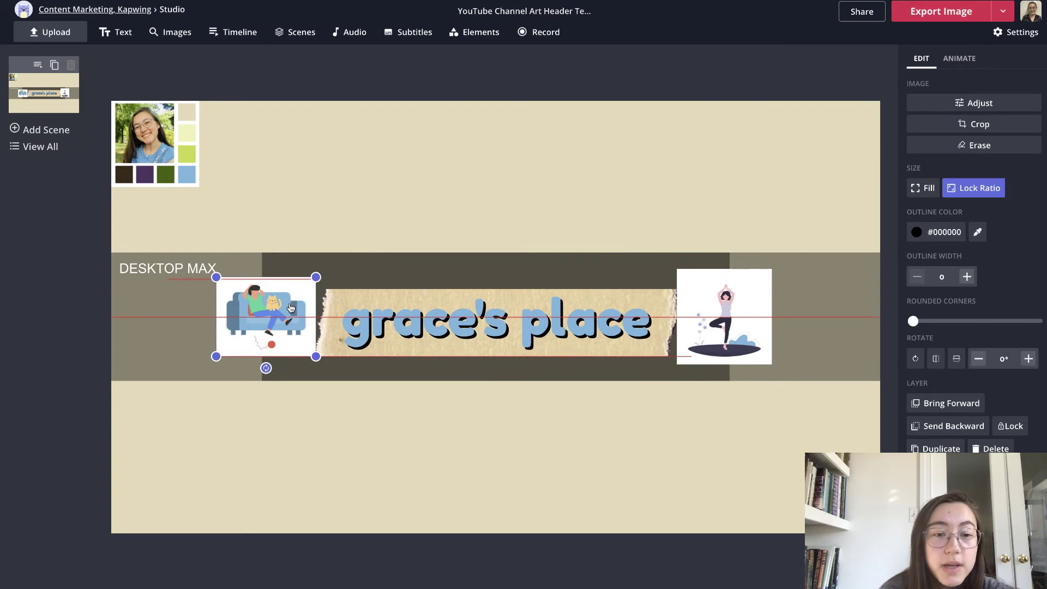
key("Escape")
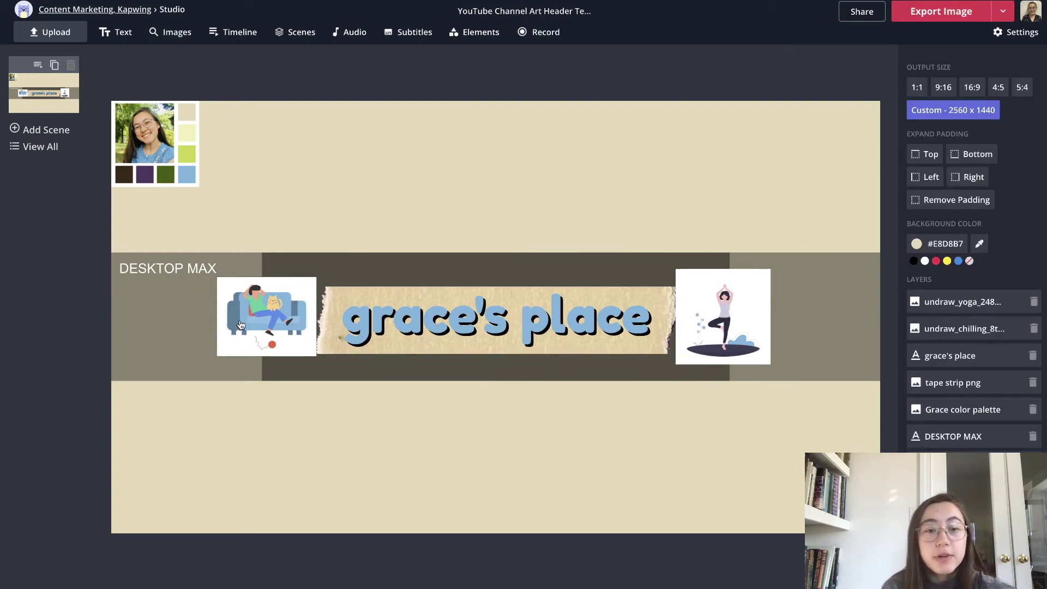
left_click(277, 329)
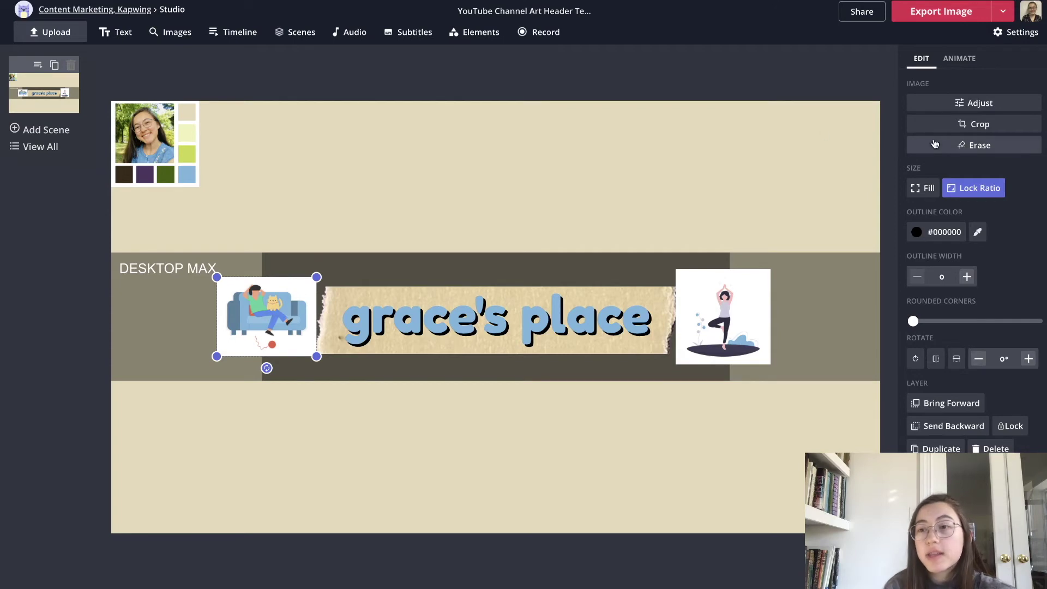
Erase the couch illustration's white background with the magic wand and a size-101 eraser
left_click(956, 151)
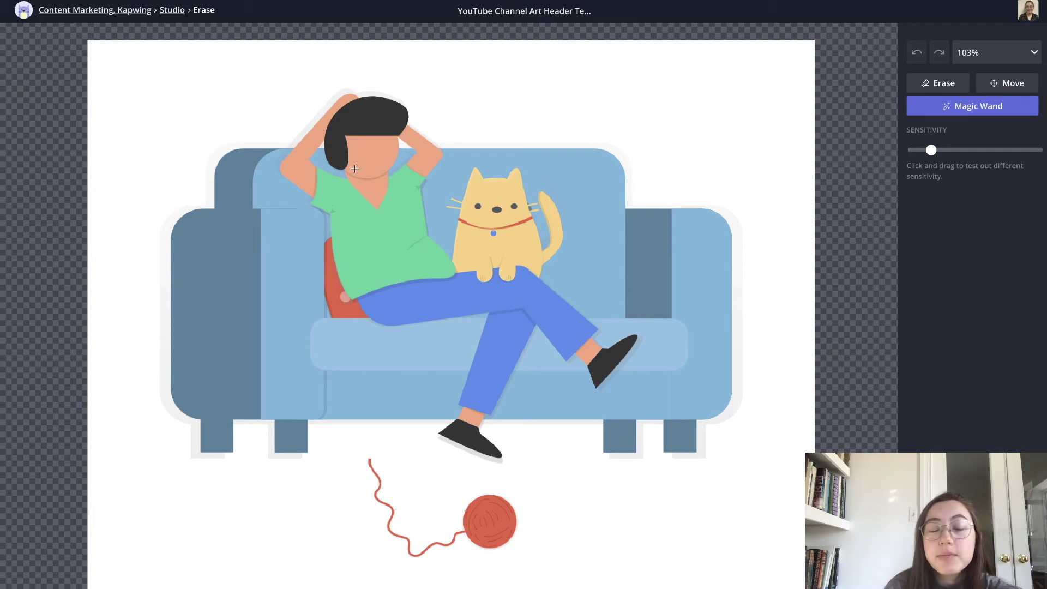
left_click(707, 128)
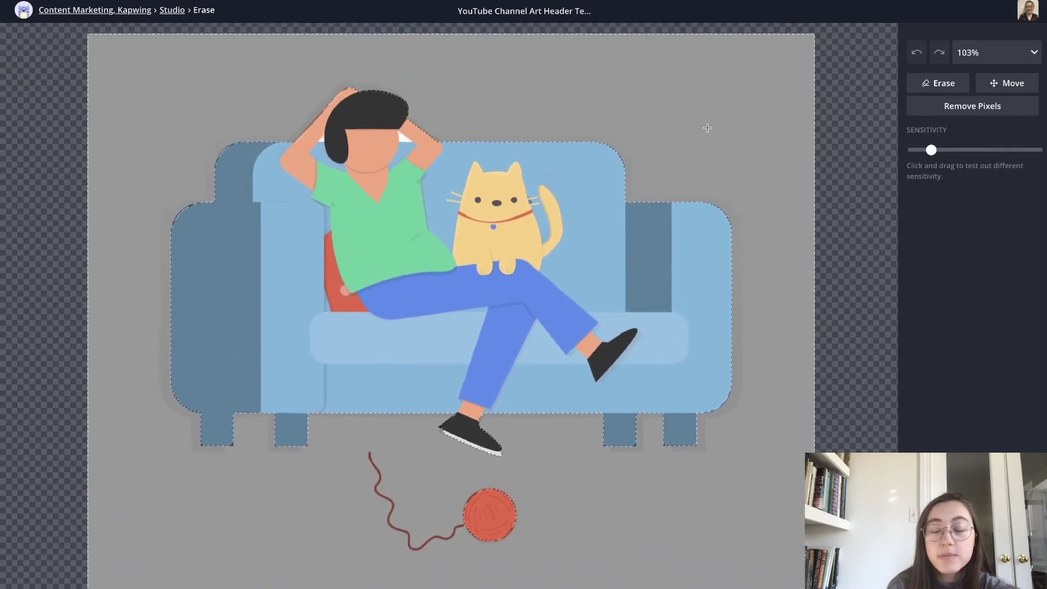
key("Delete")
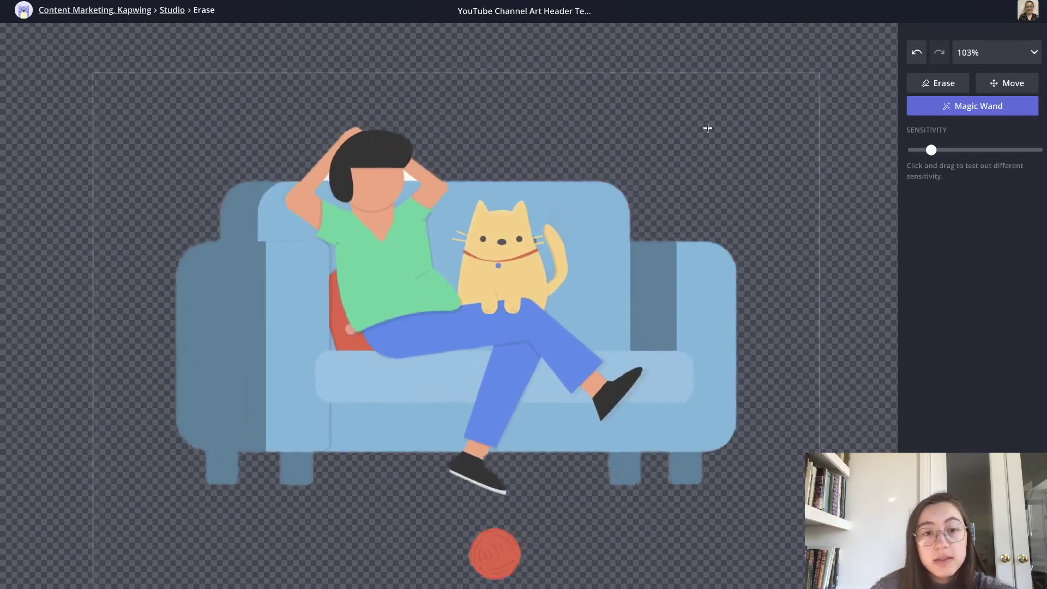
left_click(925, 86)
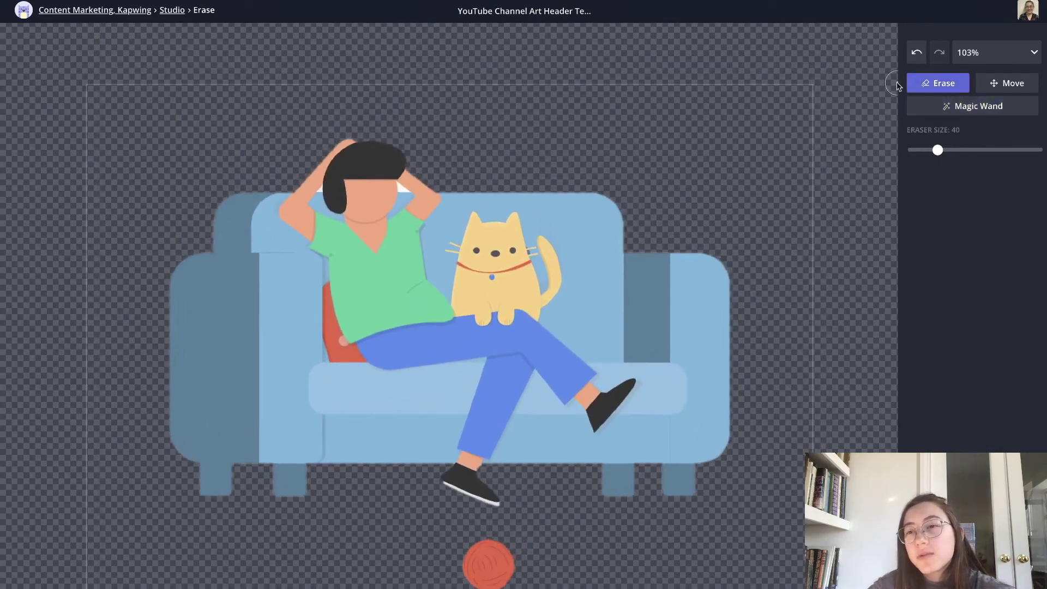
left_click_drag(937, 150, 975, 150)
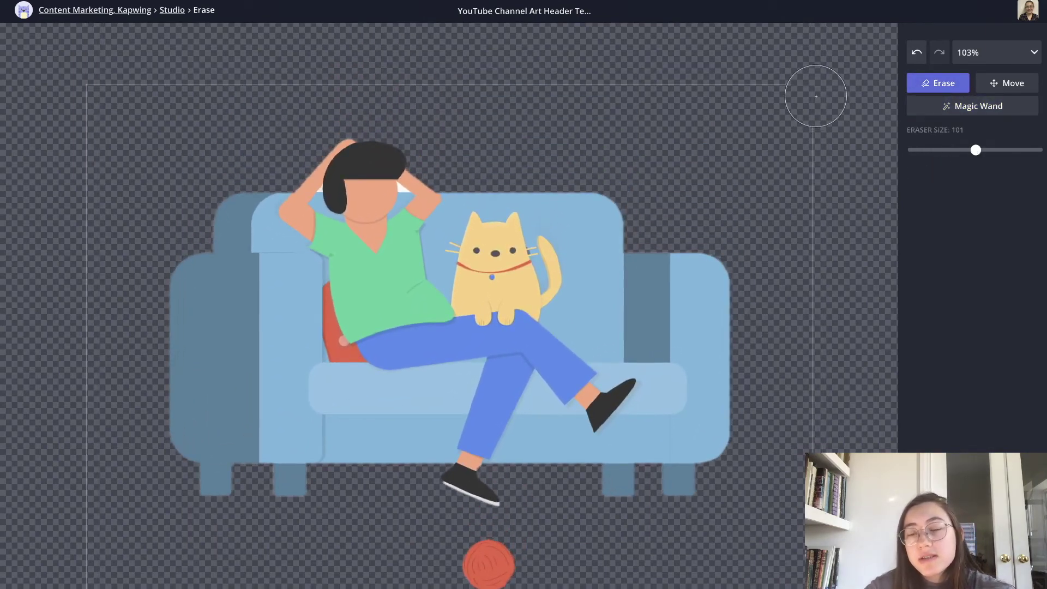
scroll(816, 223, "down", 2)
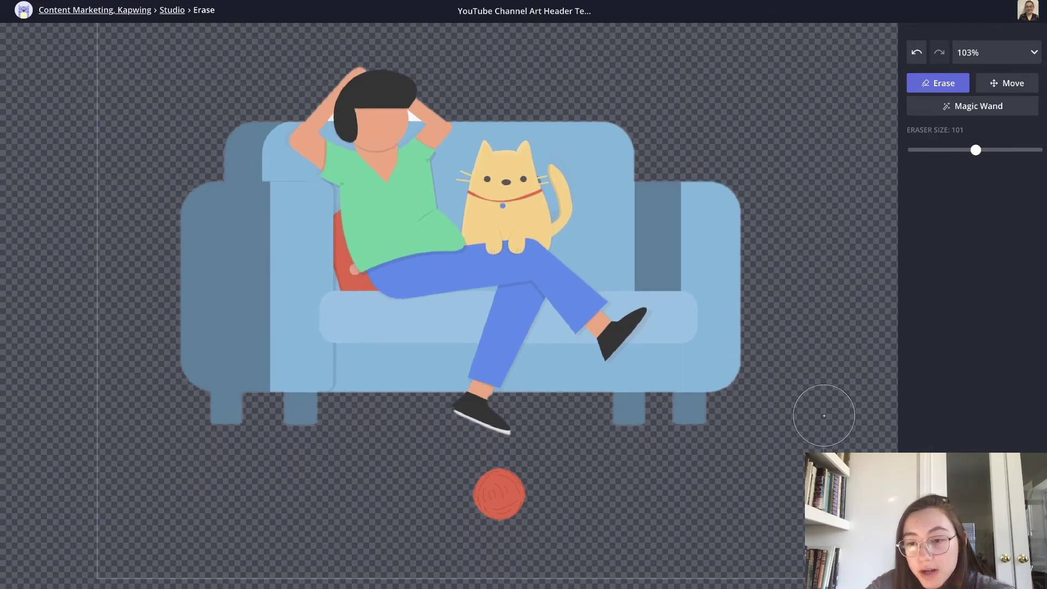
scroll(823, 409, "down", 2)
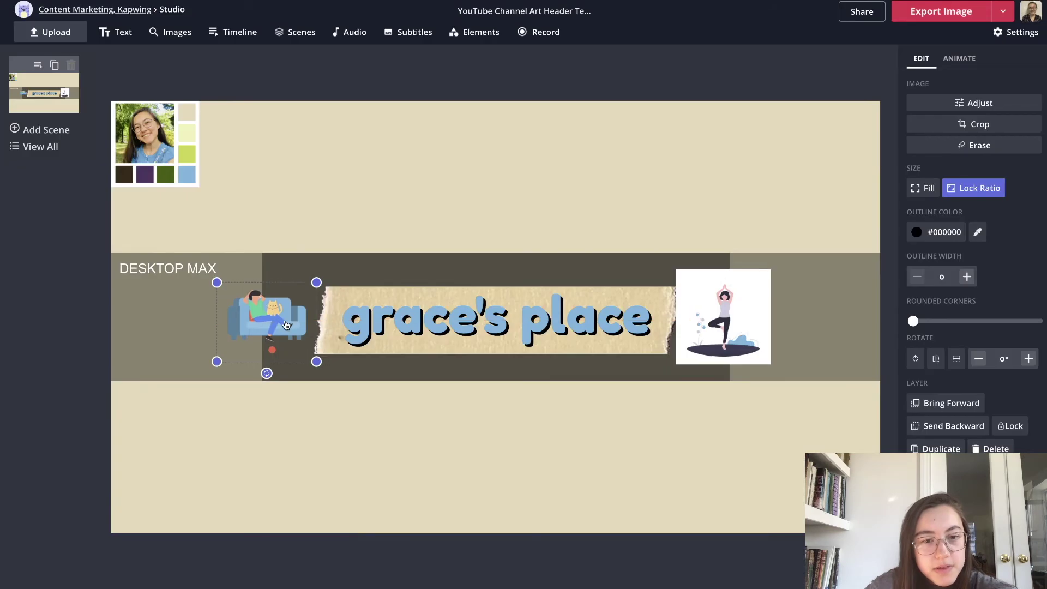
key("Escape")
Remove the yoga illustration's white background and nudge both figures beside the title
left_click(727, 310)
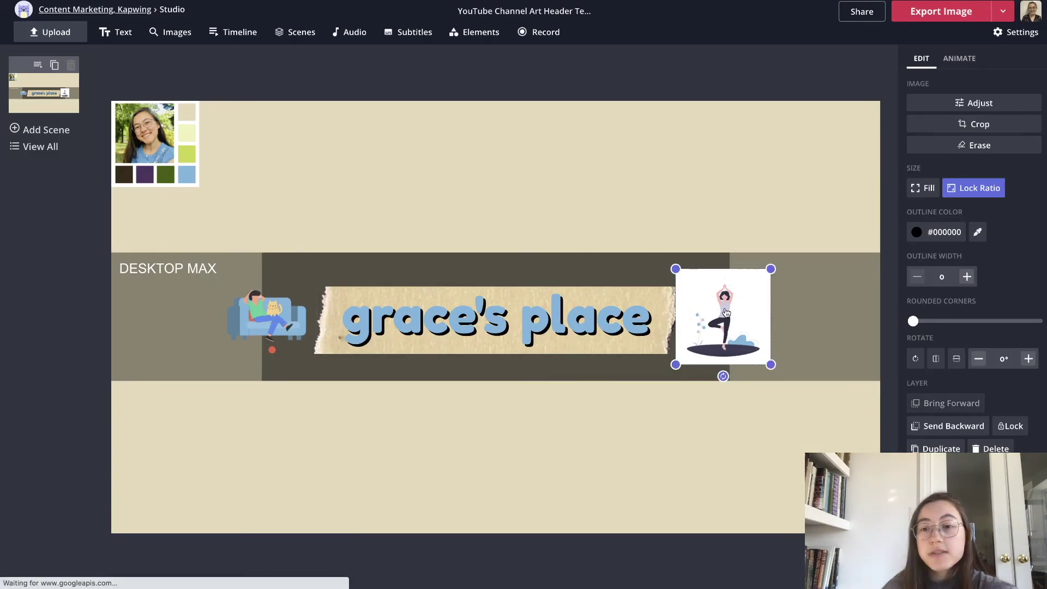
left_click(979, 145)
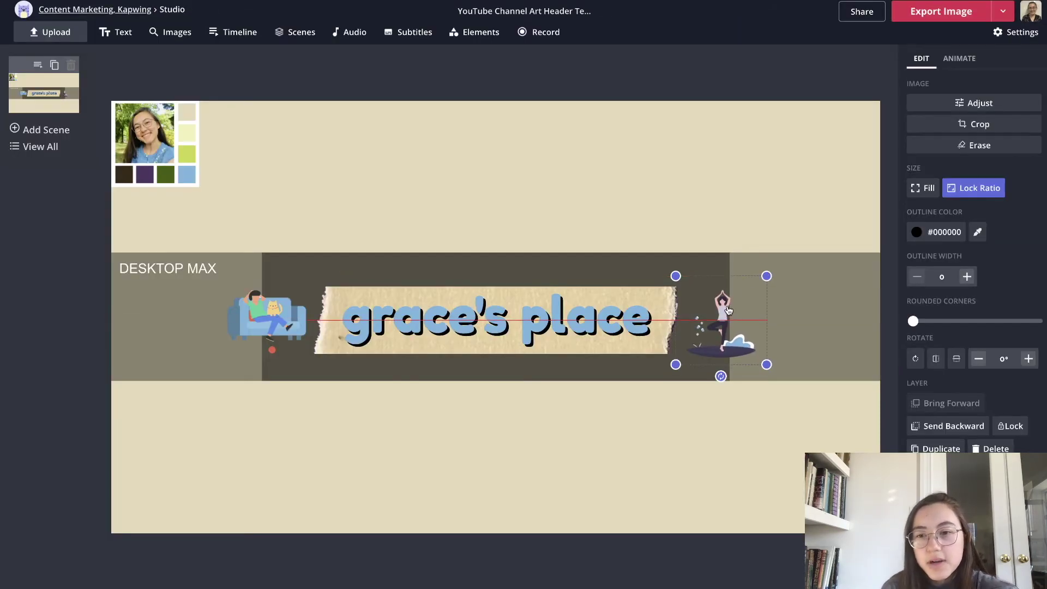
left_click_drag(729, 311, 727, 308)
left_click_drag(254, 329, 252, 330)
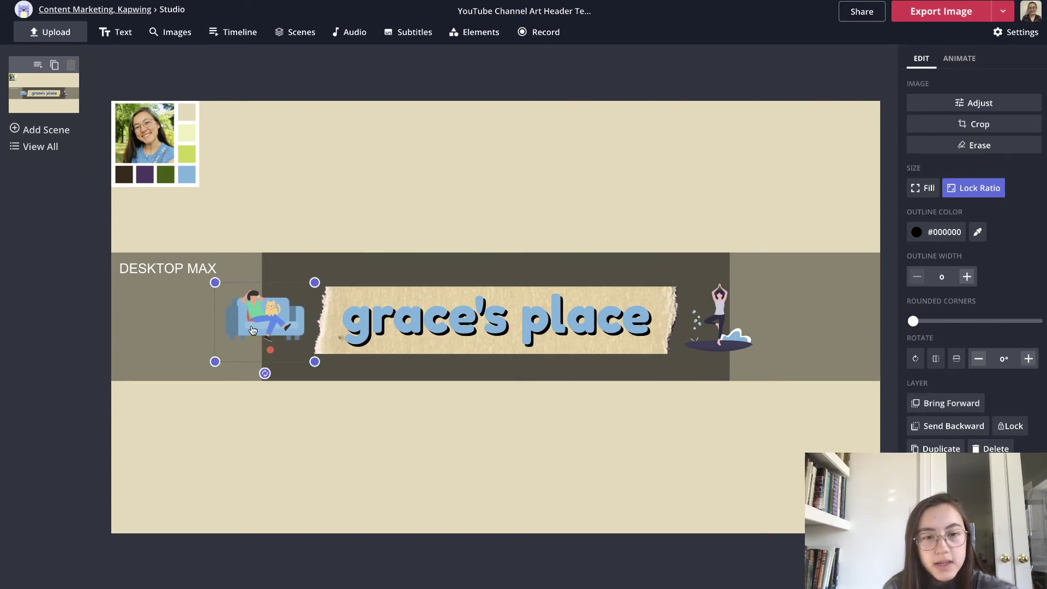
left_click(725, 292)
Delete the DESKTOP MAX text, both guide bands and the colour palette image from the banner
left_click(76, 282)
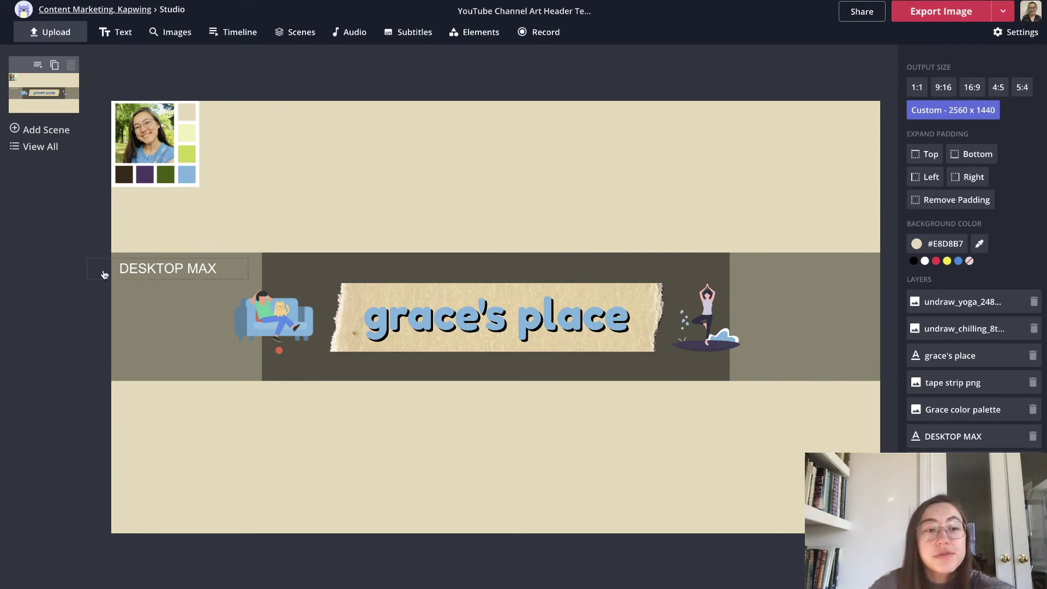
left_click(134, 271)
key("Delete")
left_click(135, 277)
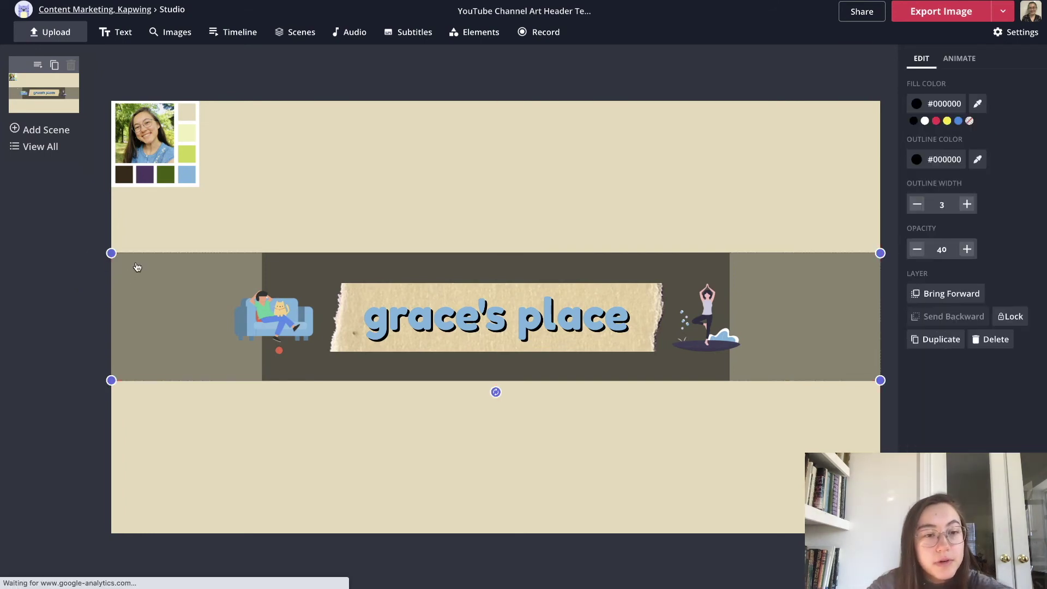
key("Delete")
left_click(273, 262)
key("Delete")
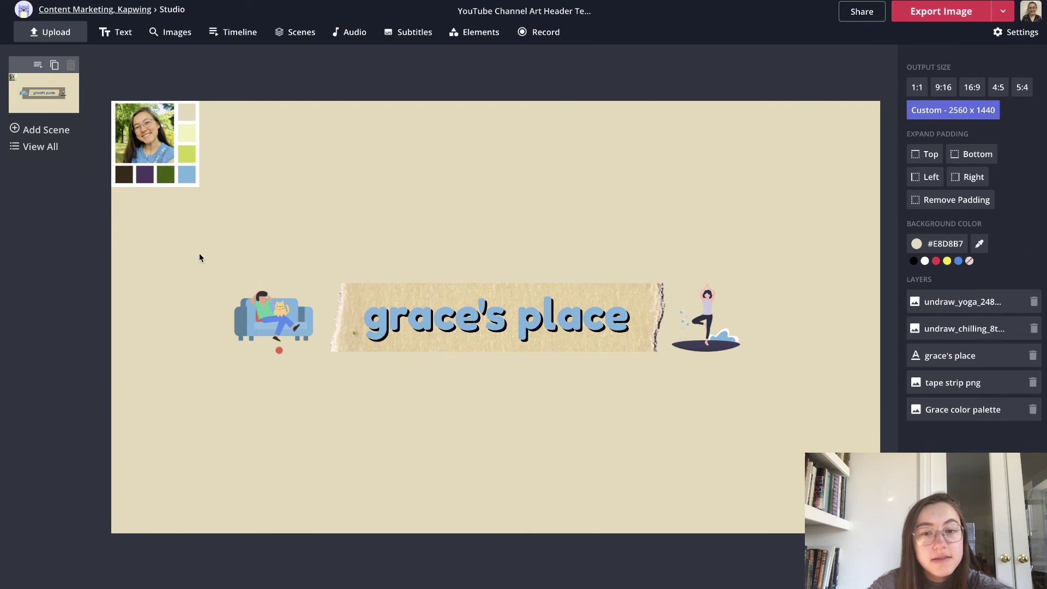
left_click(198, 254)
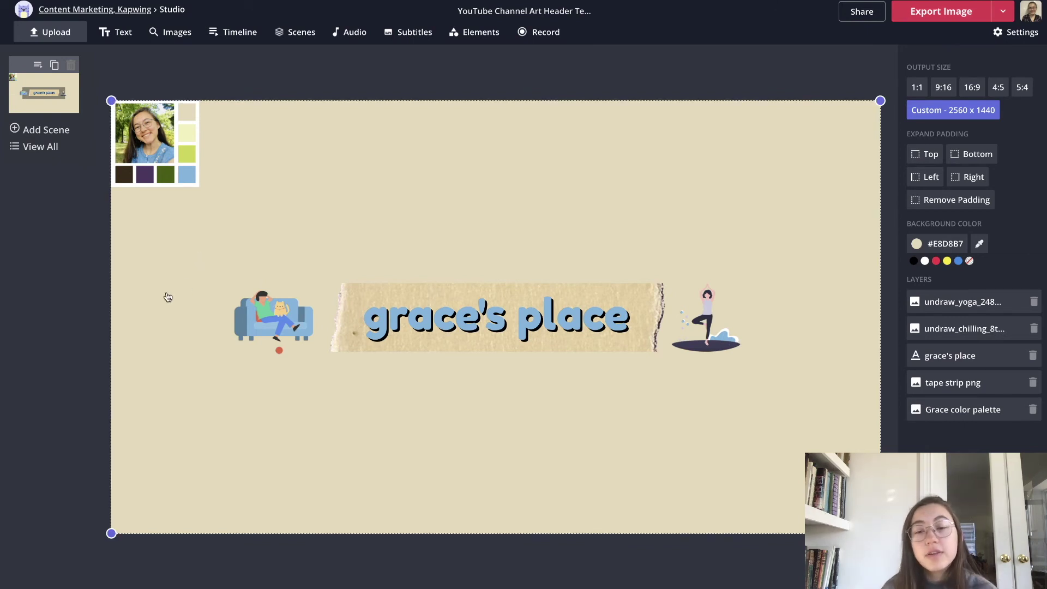
left_click(152, 139)
key("Delete")
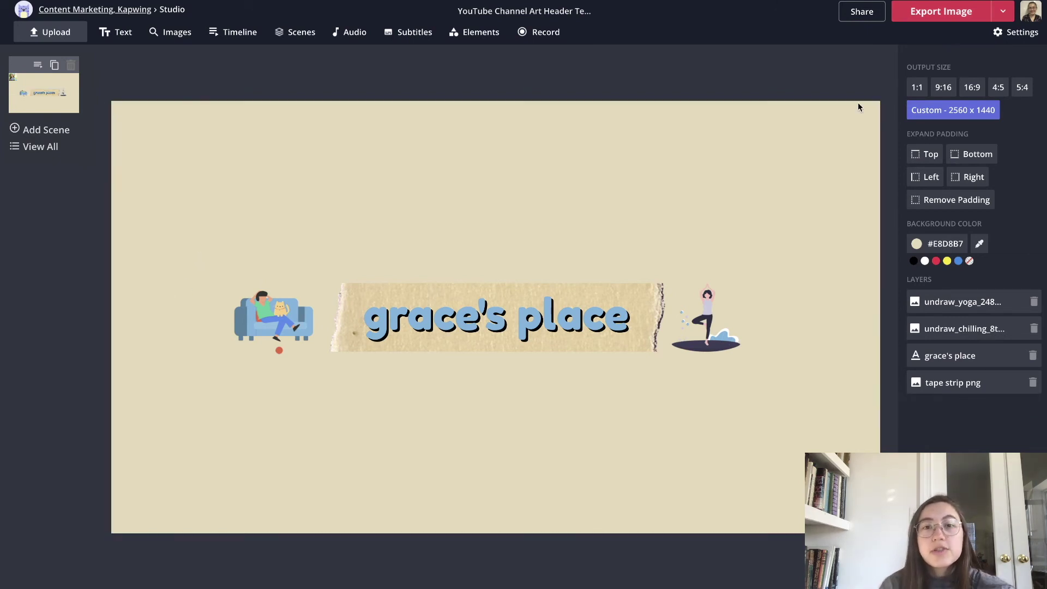
Export the finished banner and download it as a PNG
left_click(939, 20)
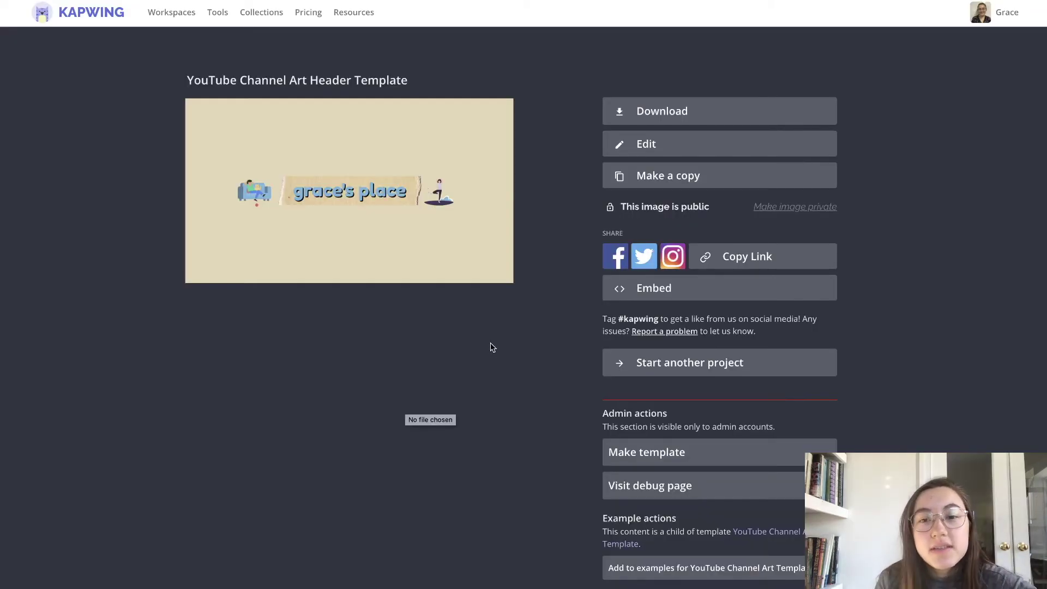
left_click(654, 111)
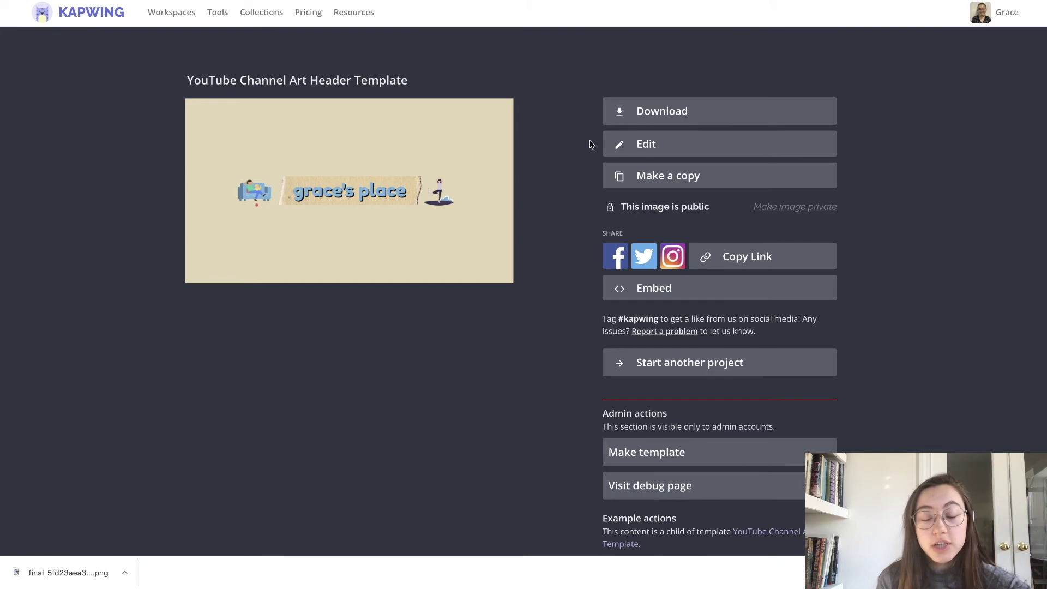
key("ctrl+Tab")
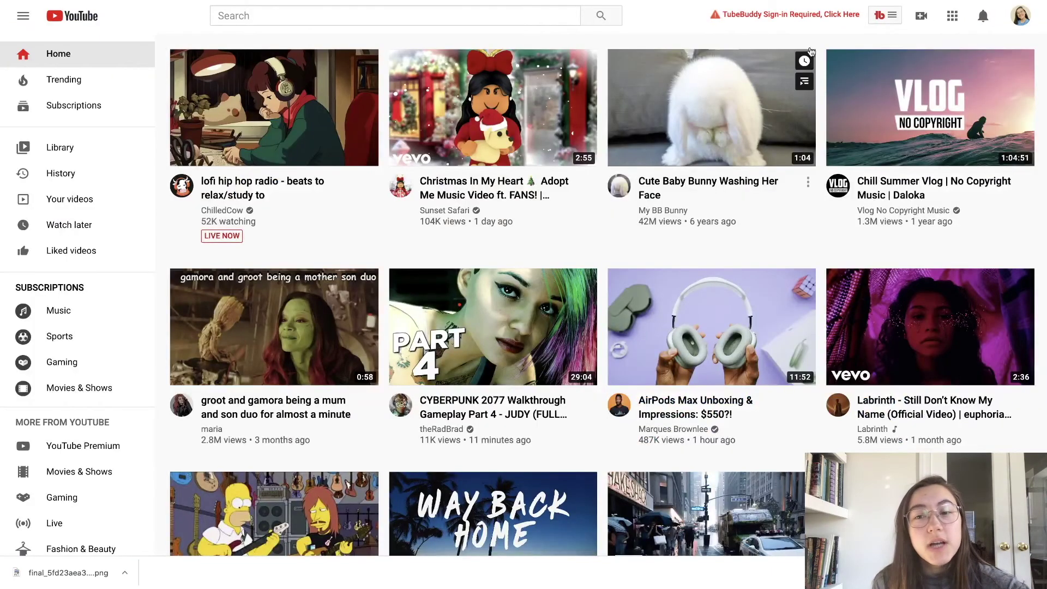
Go to the channel's Branding settings in YouTube Studio
left_click(1020, 21)
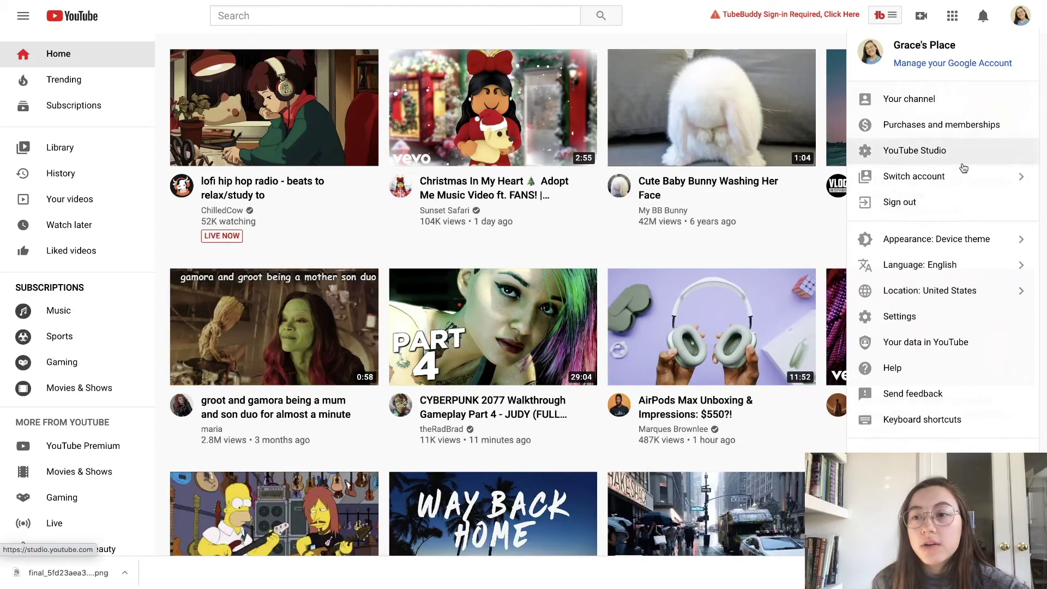
left_click(934, 100)
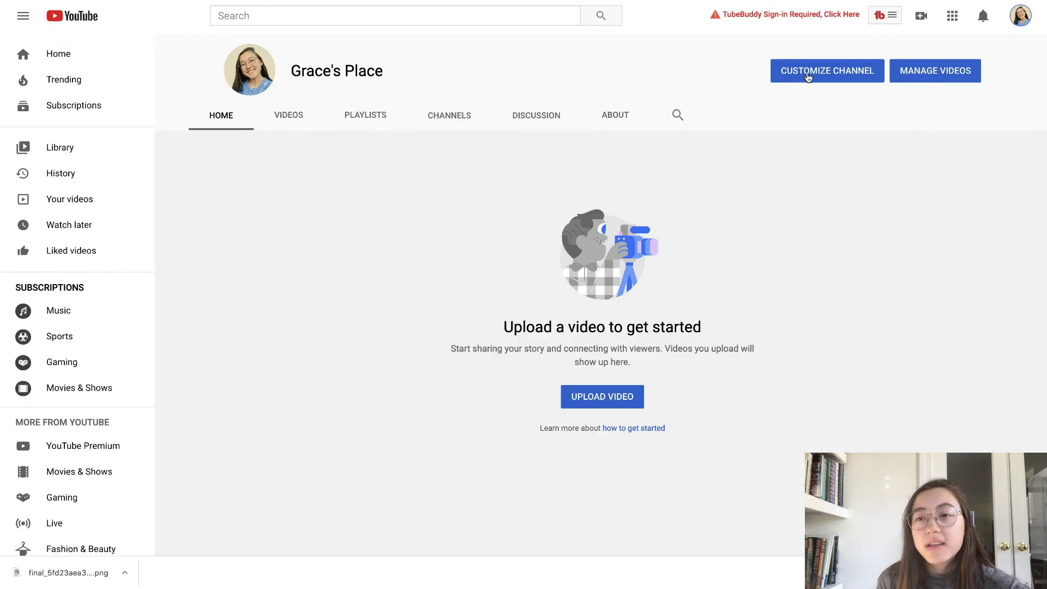
left_click(809, 77)
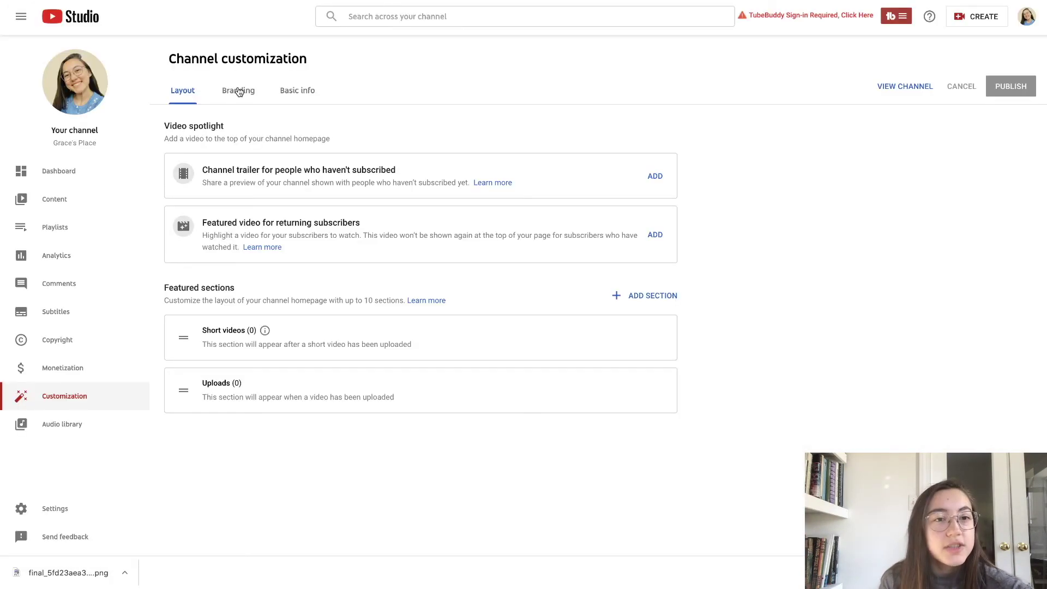
left_click(238, 90)
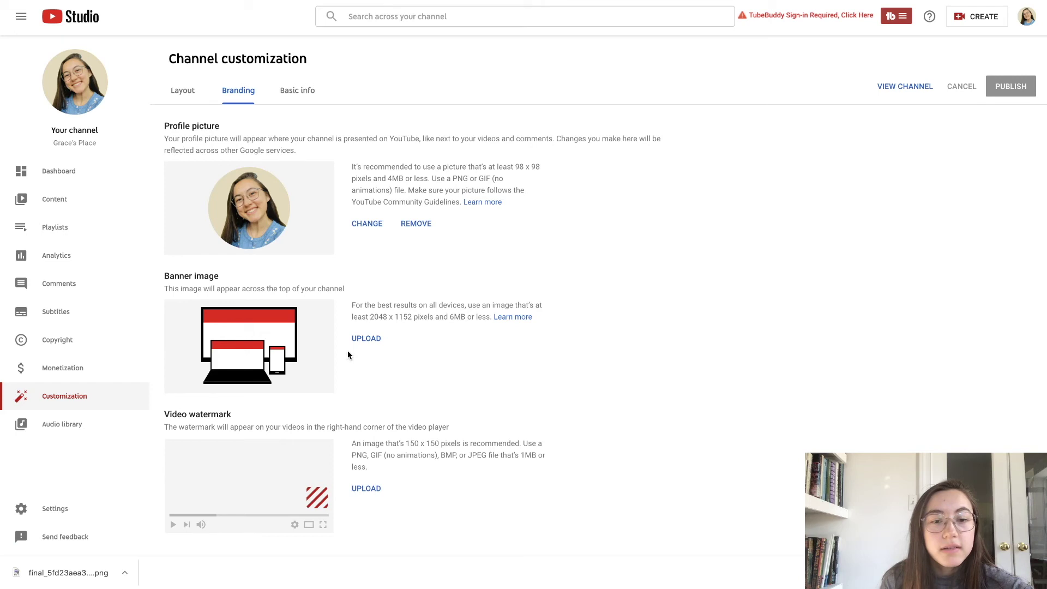
Upload the grace's place PNG as the banner image, accept the crop, and publish
left_click(361, 342)
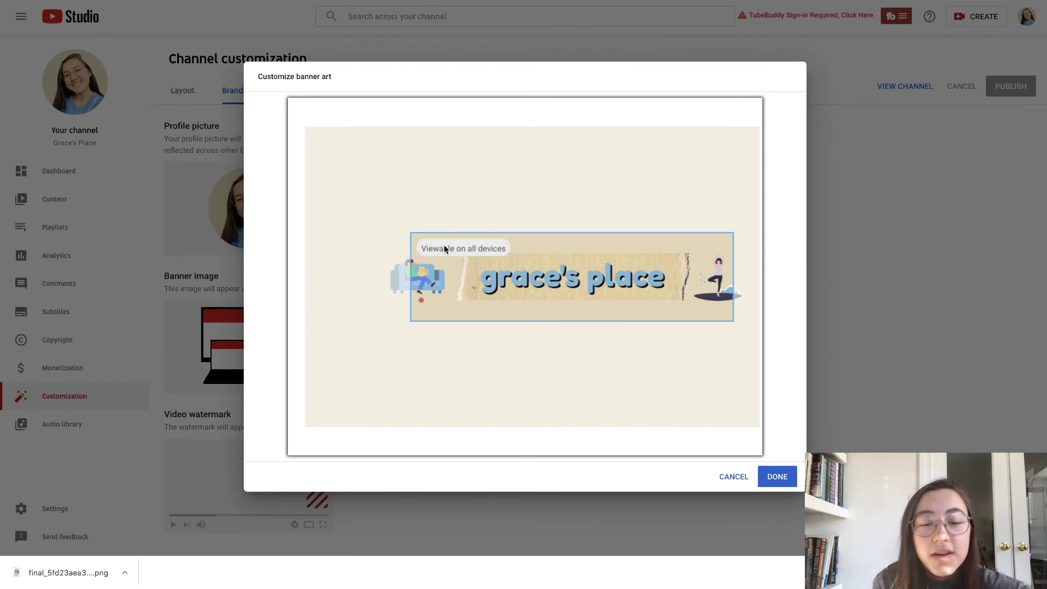
left_click(771, 476)
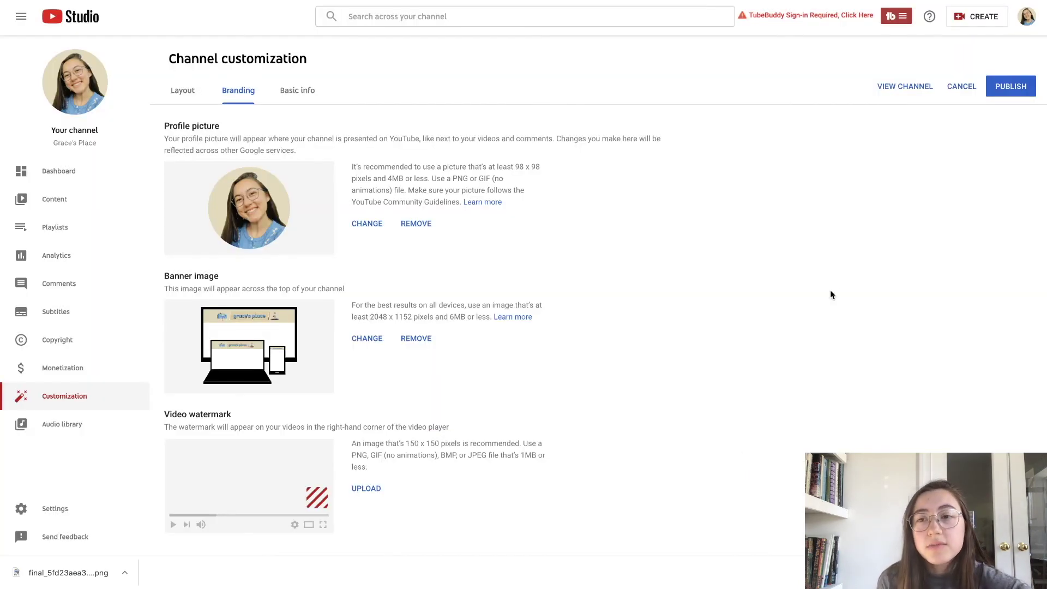
left_click(1012, 86)
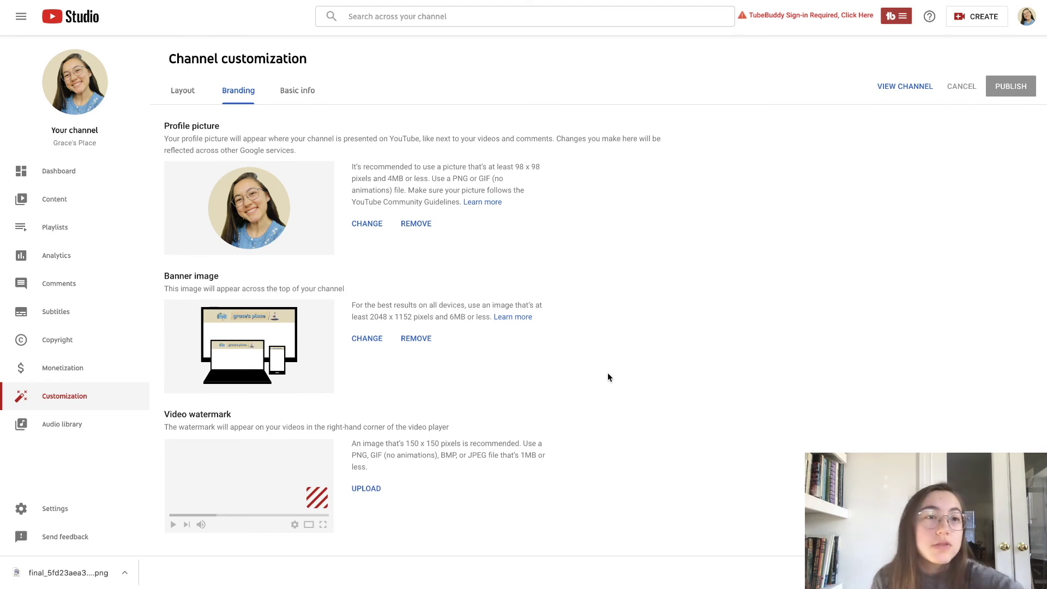
left_click(904, 86)
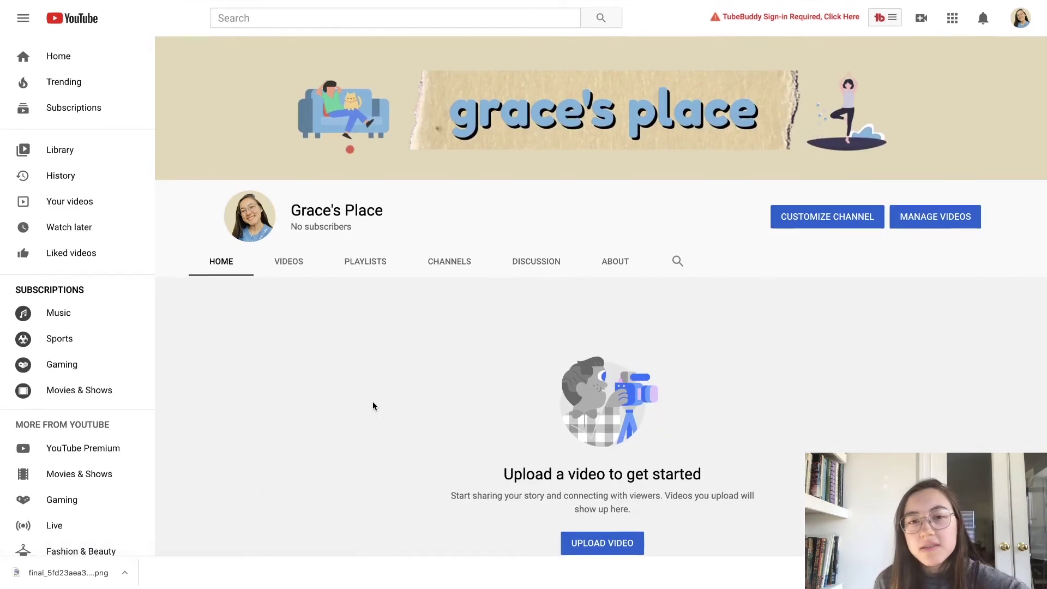